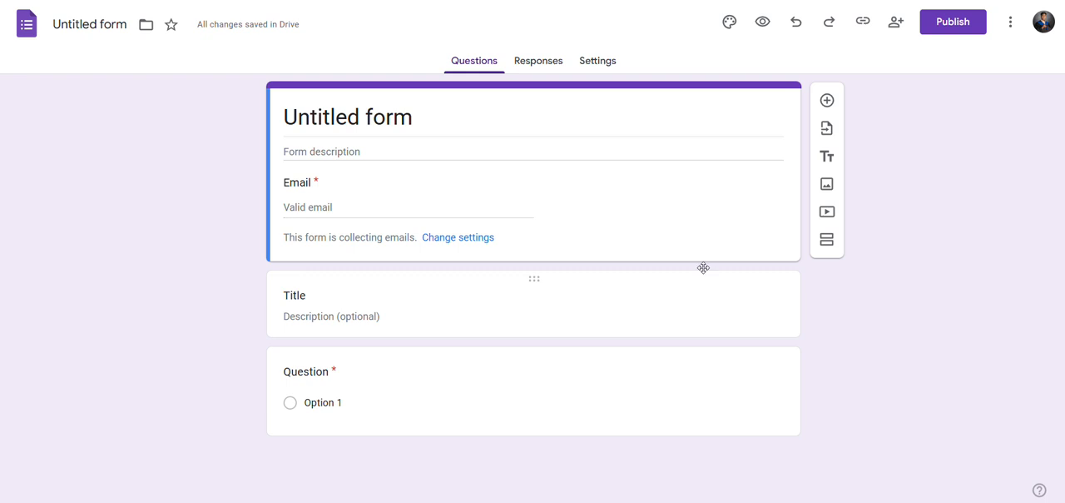
Make the form a quiz in its settings and hide missed questions, correct answers and point values from respondents.
{"action": "left_click", "coordinate": [601, 76]}
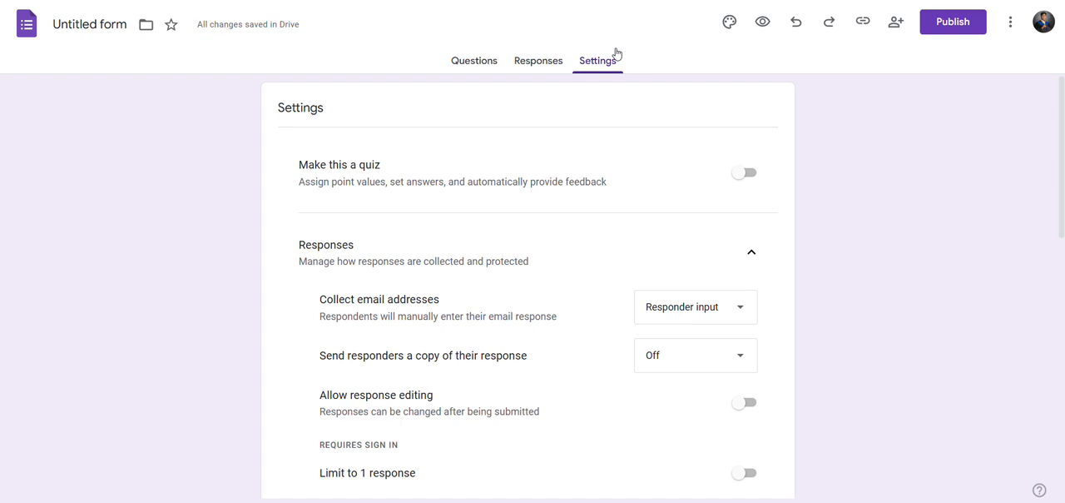
{"action": "left_click", "coordinate": [747, 175]}
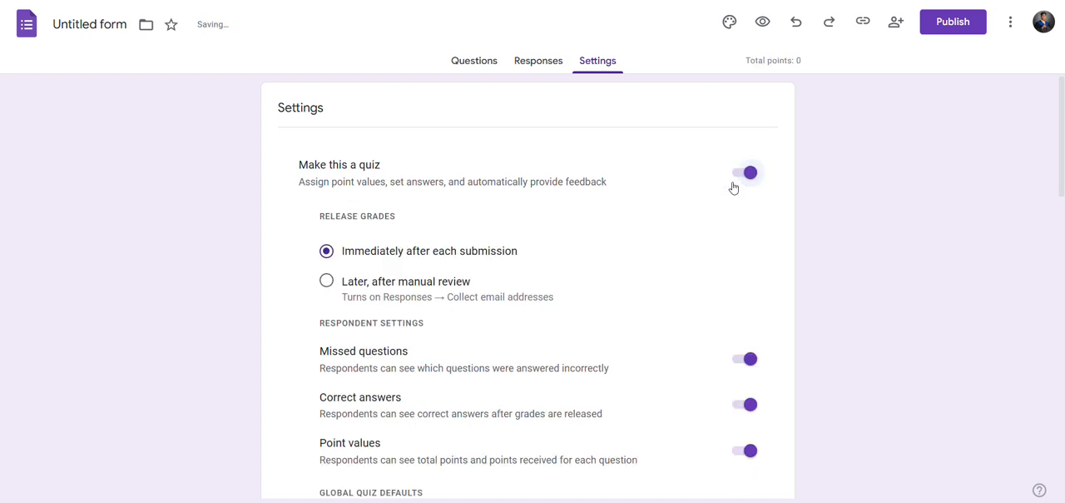
{"action": "scroll", "coordinate": [514, 245], "scroll_direction": "down", "scroll_amount": 2}
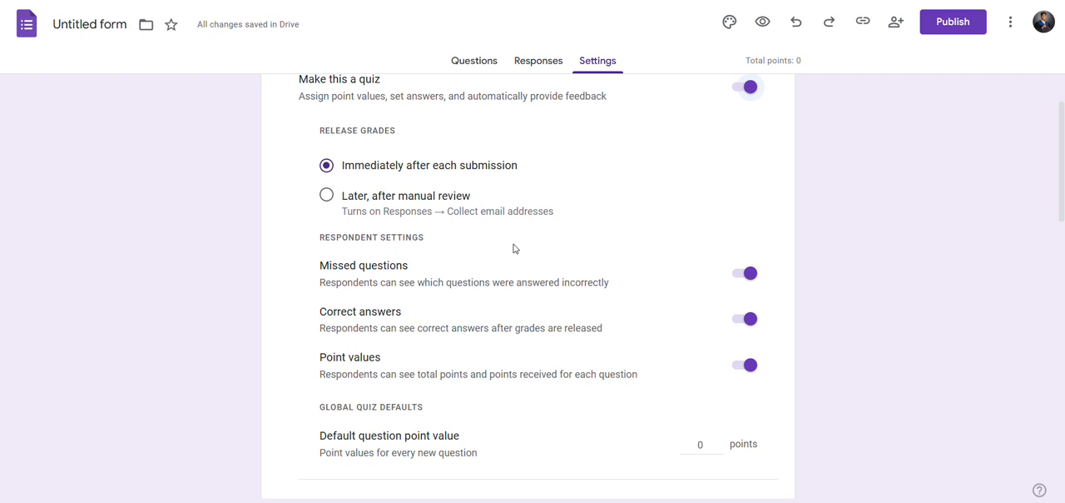
{"action": "scroll", "coordinate": [514, 248], "scroll_direction": "down", "scroll_amount": 1}
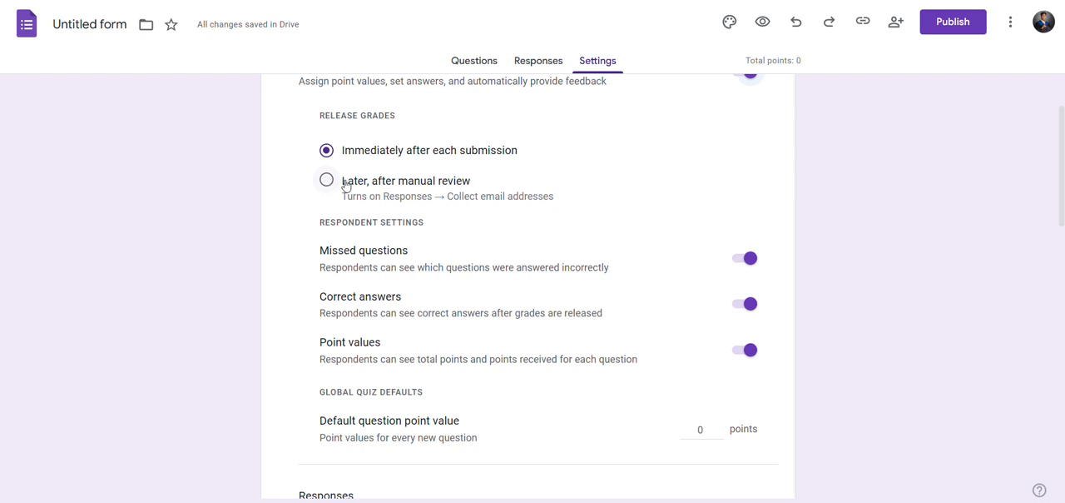
{"action": "scroll", "coordinate": [520, 304], "scroll_direction": "down", "scroll_amount": 1}
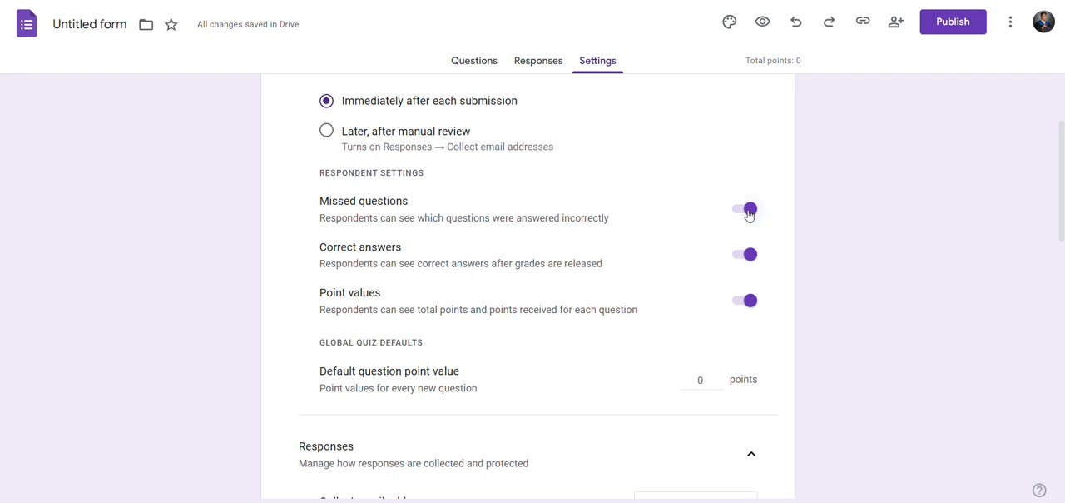
{"action": "left_click", "coordinate": [747, 257]}
{"action": "left_click", "coordinate": [750, 209]}
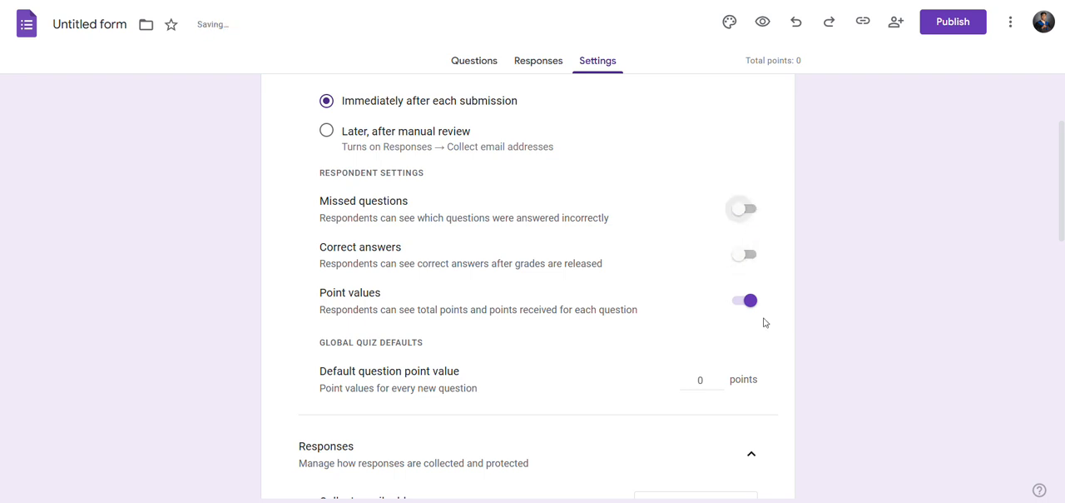
{"action": "left_click", "coordinate": [750, 301]}
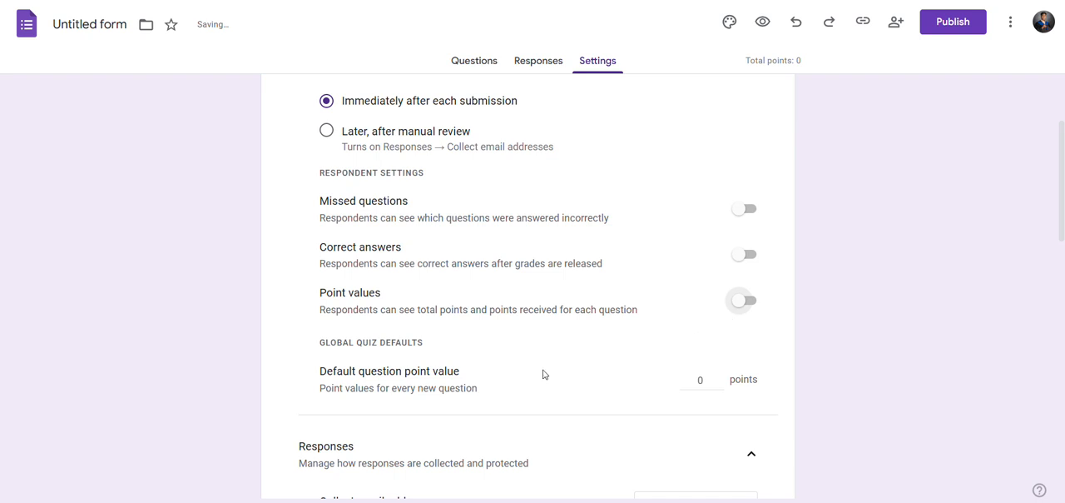
Set the quiz's default question point value to 1 point for every new question.
{"action": "scroll", "coordinate": [545, 370], "scroll_direction": "down", "scroll_amount": 1}
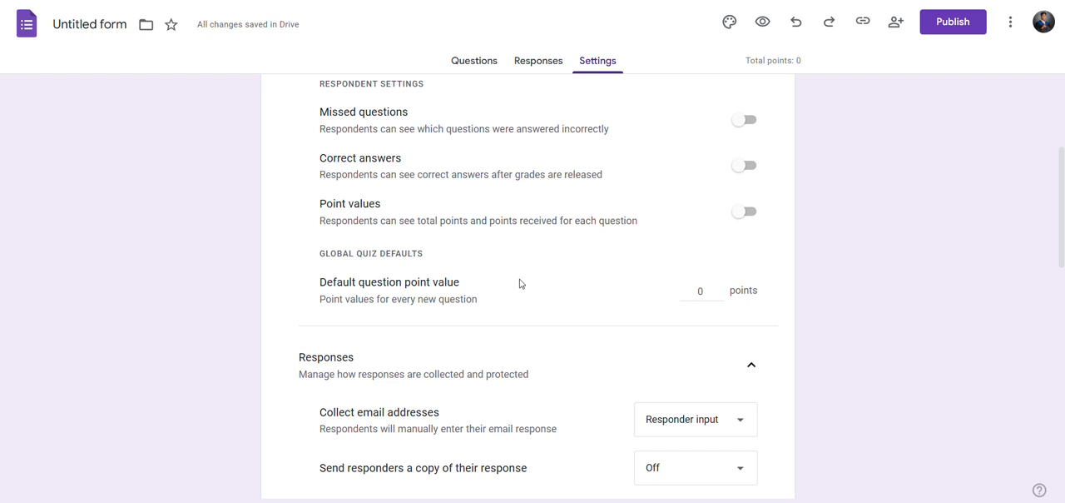
{"action": "left_click", "coordinate": [721, 287]}
{"action": "left_click", "coordinate": [720, 288]}
{"action": "double_click", "coordinate": [719, 295]}
{"action": "left_click", "coordinate": [716, 249]}
Turn on the limit of 1 response per respondent in the form's response settings.
{"action": "scroll", "coordinate": [682, 293], "scroll_direction": "down", "scroll_amount": 2}
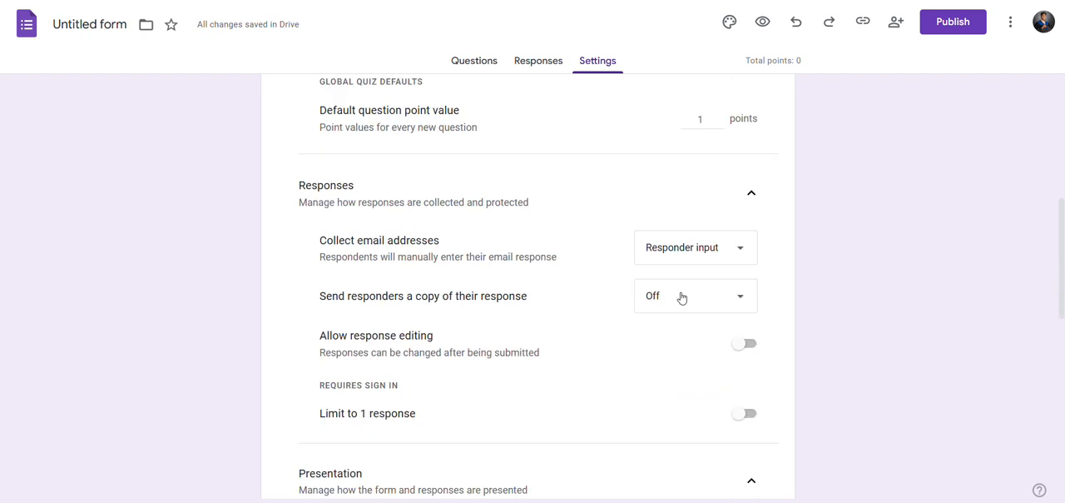
{"action": "scroll", "coordinate": [670, 298], "scroll_direction": "down", "scroll_amount": 1}
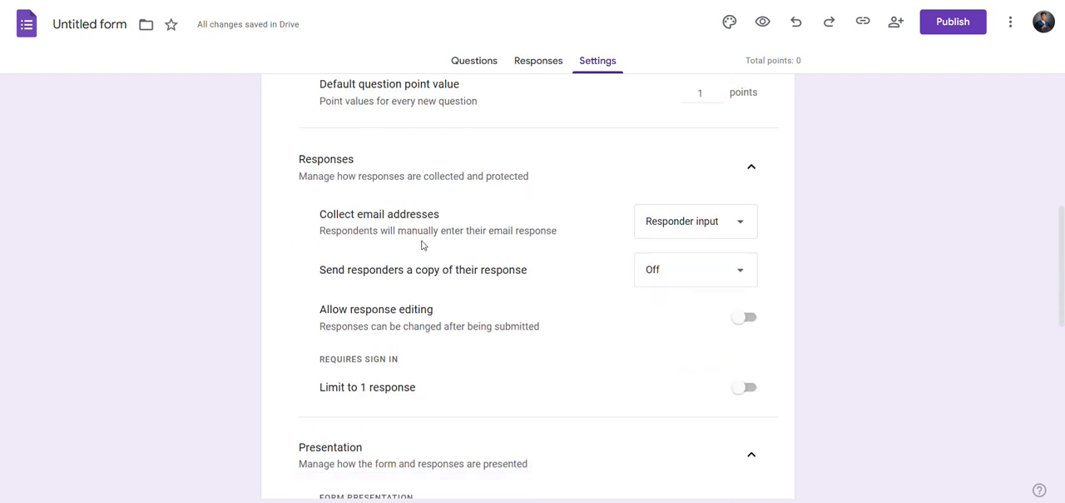
{"action": "scroll", "coordinate": [456, 250], "scroll_direction": "down", "scroll_amount": 1}
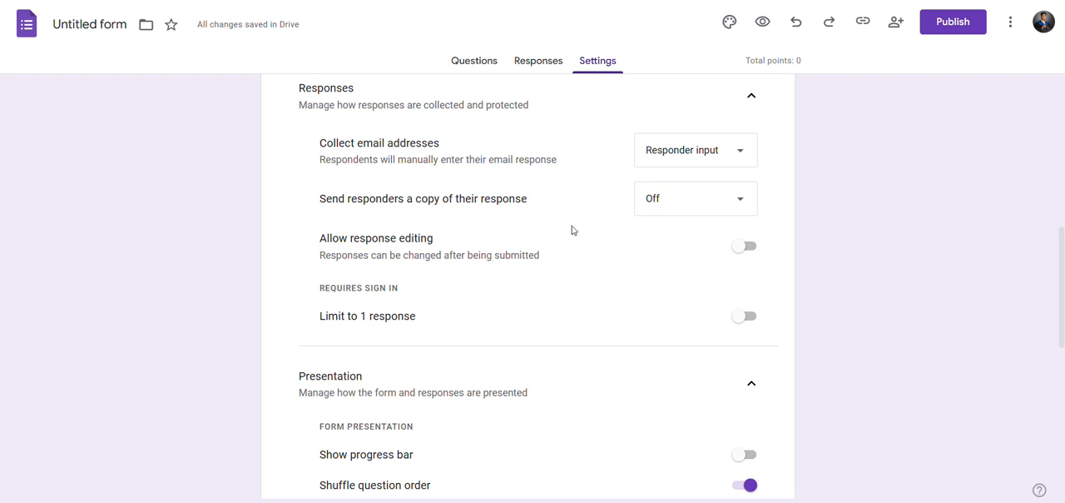
{"action": "scroll", "coordinate": [572, 231], "scroll_direction": "down", "scroll_amount": 1}
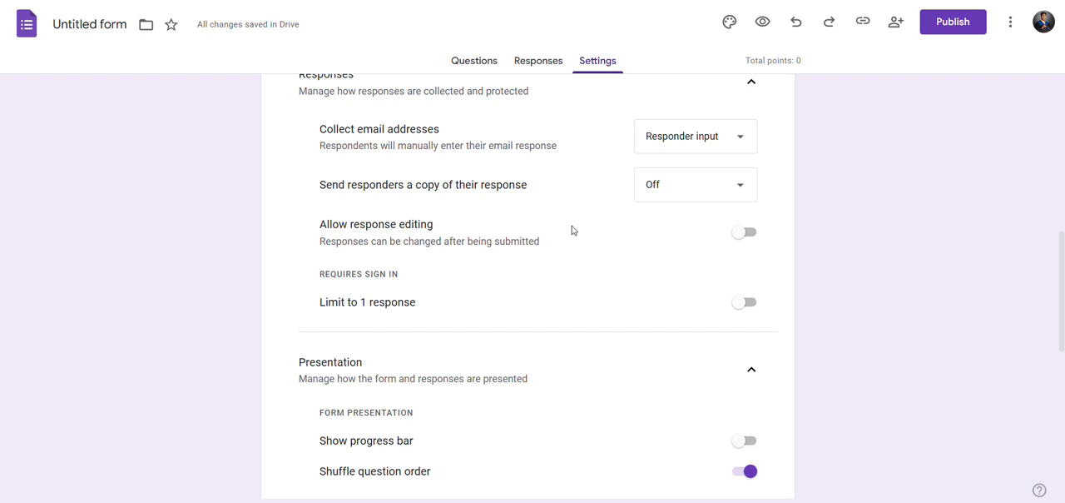
{"action": "scroll", "coordinate": [572, 231], "scroll_direction": "down", "scroll_amount": 1}
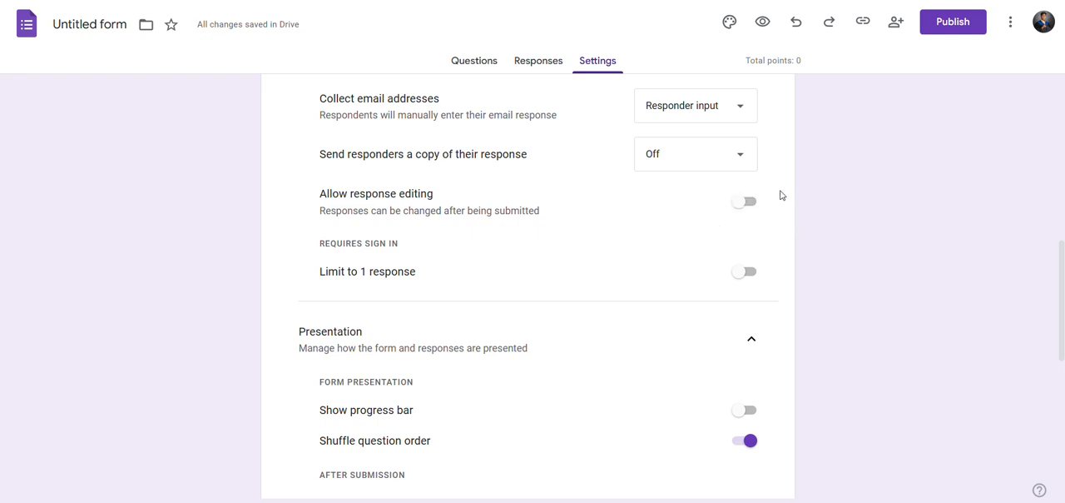
{"action": "scroll", "coordinate": [770, 205], "scroll_direction": "up", "scroll_amount": 1}
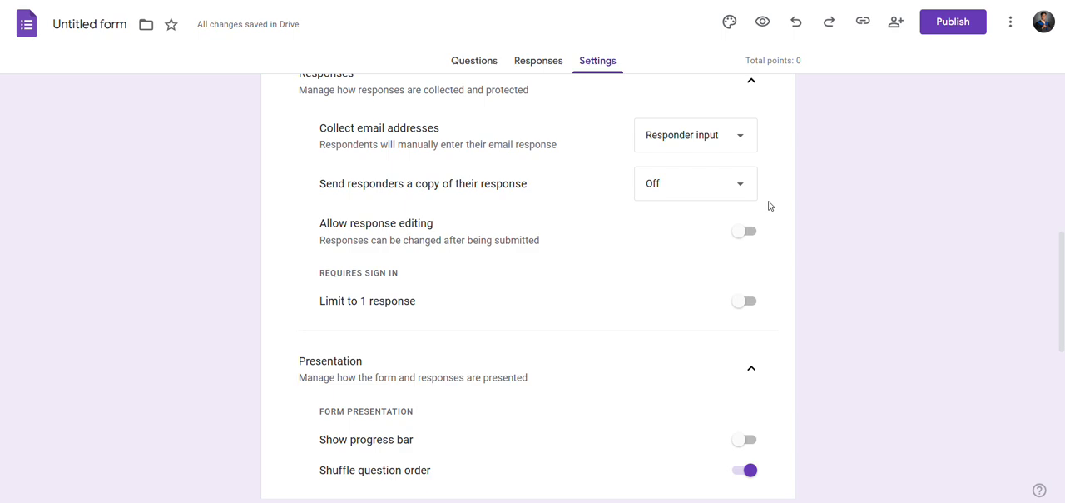
{"action": "scroll", "coordinate": [770, 208], "scroll_direction": "up", "scroll_amount": 4}
{"action": "scroll", "coordinate": [741, 284], "scroll_direction": "down", "scroll_amount": 1}
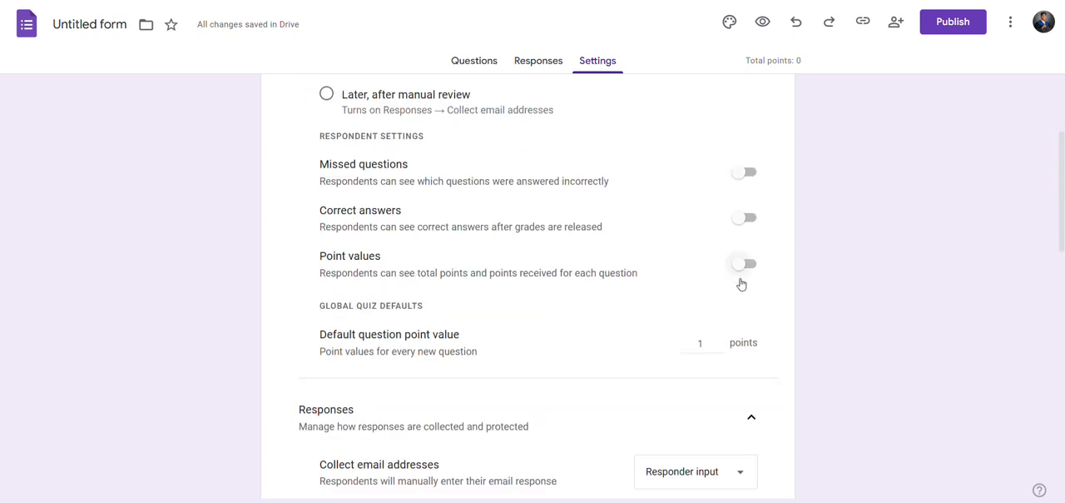
{"action": "scroll", "coordinate": [741, 285], "scroll_direction": "down", "scroll_amount": 4}
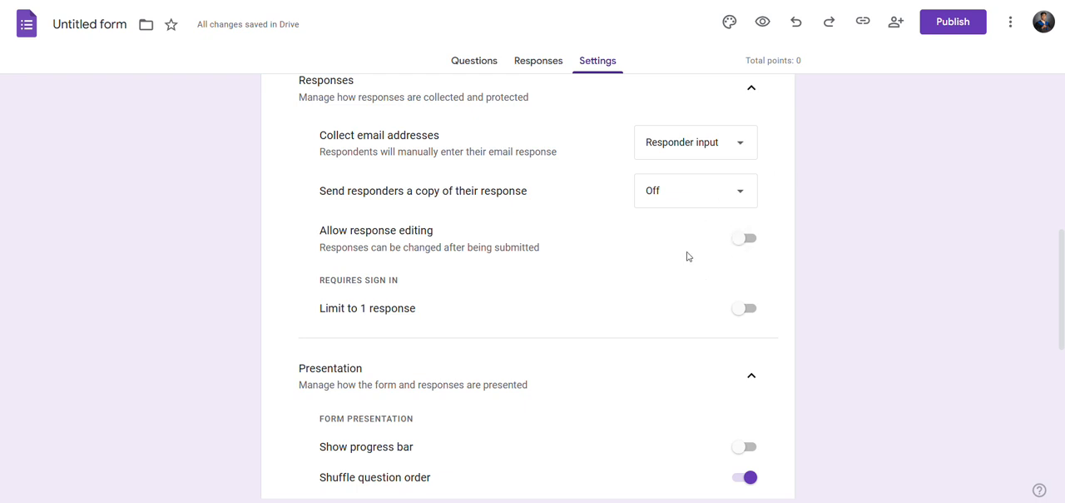
{"action": "left_click", "coordinate": [749, 310]}
Review the form's presentation settings, including progress bar, question shuffling, confirmation message and restrictions.
{"action": "scroll", "coordinate": [557, 352], "scroll_direction": "down", "scroll_amount": 2}
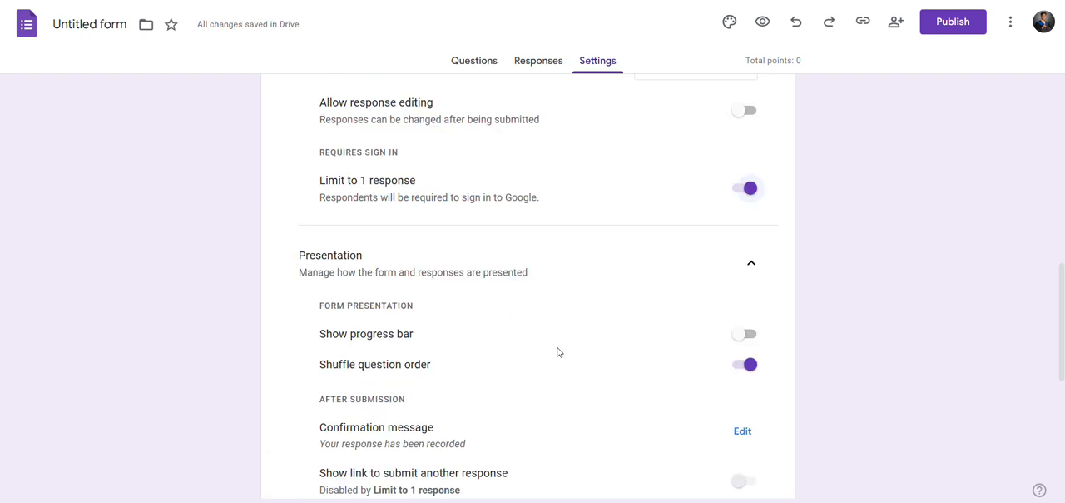
{"action": "scroll", "coordinate": [557, 352], "scroll_direction": "down", "scroll_amount": 1}
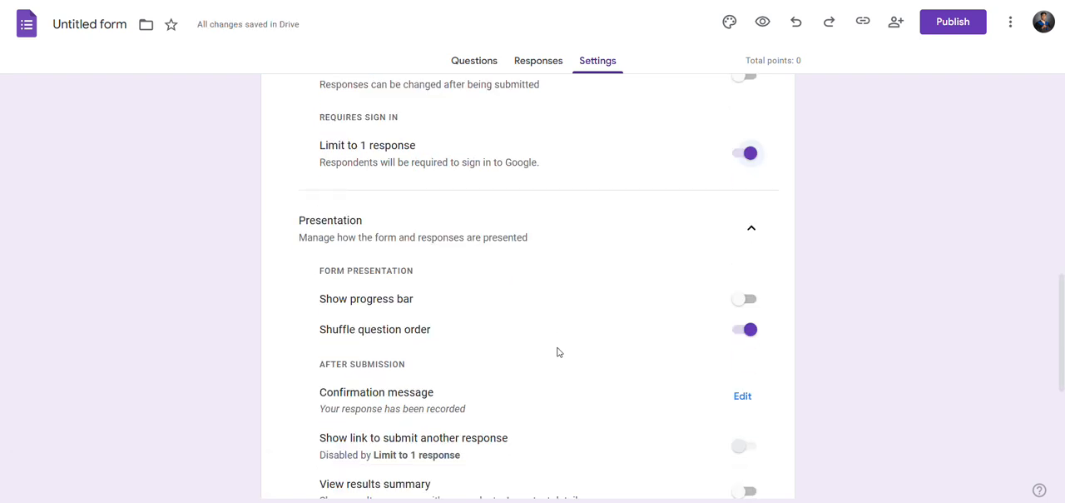
{"action": "scroll", "coordinate": [558, 352], "scroll_direction": "up", "scroll_amount": 1}
{"action": "scroll", "coordinate": [557, 352], "scroll_direction": "down", "scroll_amount": 2}
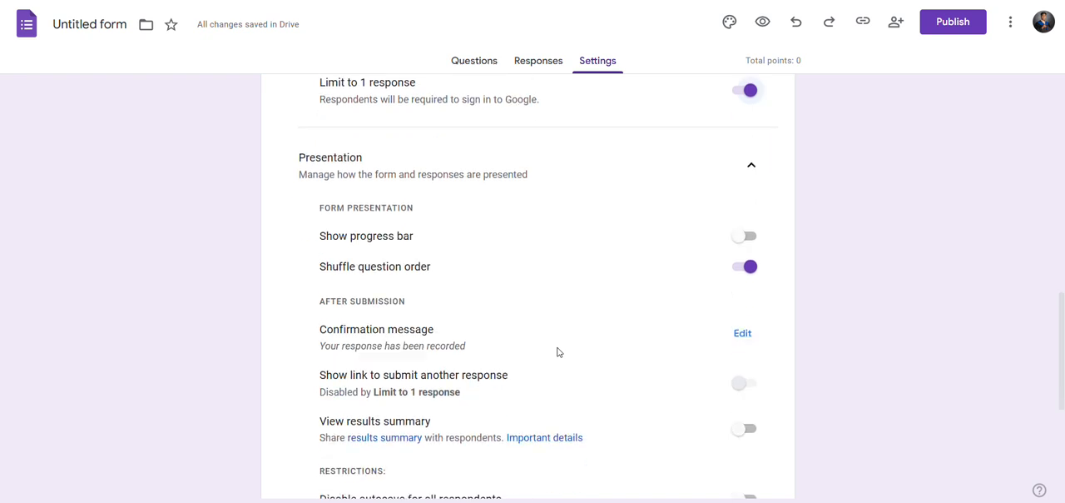
{"action": "scroll", "coordinate": [557, 352], "scroll_direction": "down", "scroll_amount": 1}
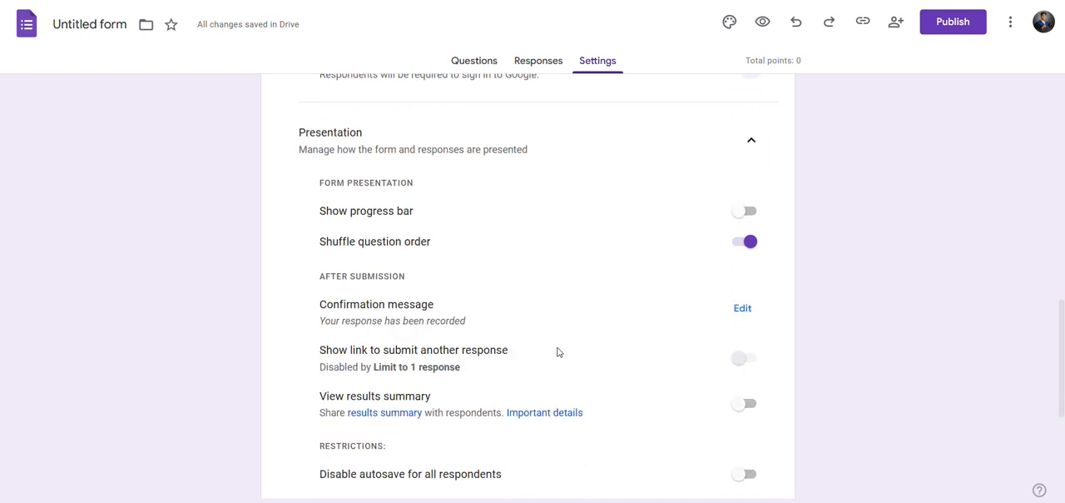
{"action": "scroll", "coordinate": [558, 353], "scroll_direction": "down", "scroll_amount": 1}
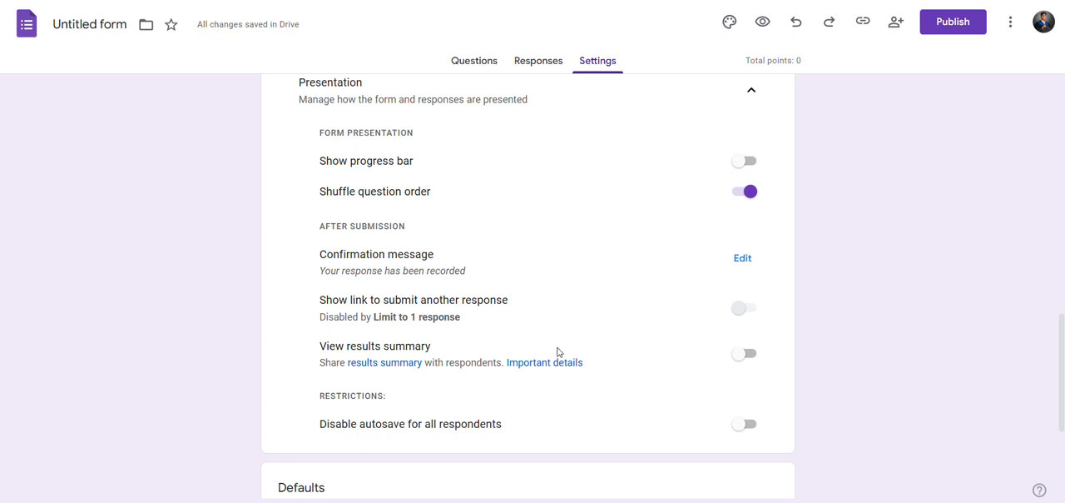
{"action": "scroll", "coordinate": [557, 352], "scroll_direction": "down", "scroll_amount": 3}
{"action": "scroll", "coordinate": [557, 352], "scroll_direction": "up", "scroll_amount": 7}
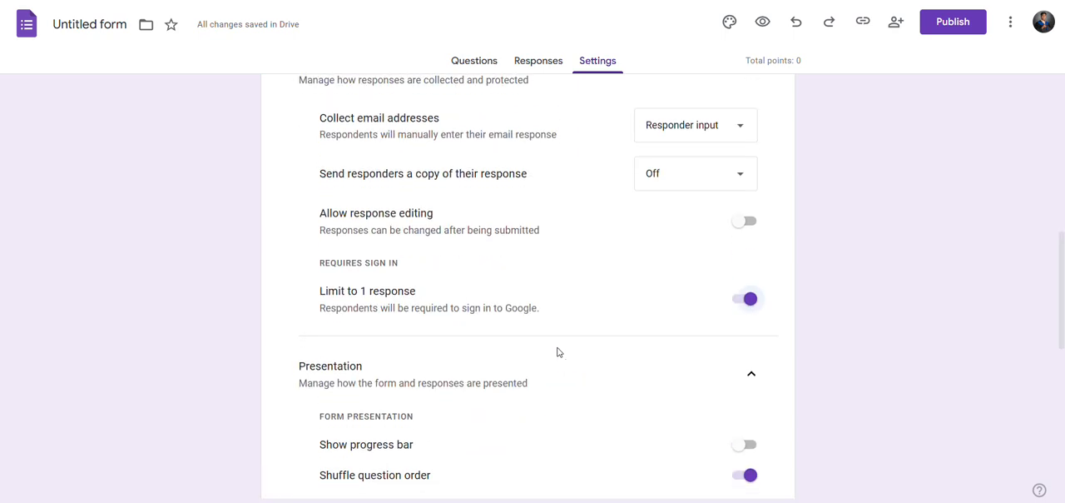
{"action": "scroll", "coordinate": [558, 352], "scroll_direction": "down", "scroll_amount": 3}
{"action": "scroll", "coordinate": [558, 353], "scroll_direction": "up", "scroll_amount": 10}
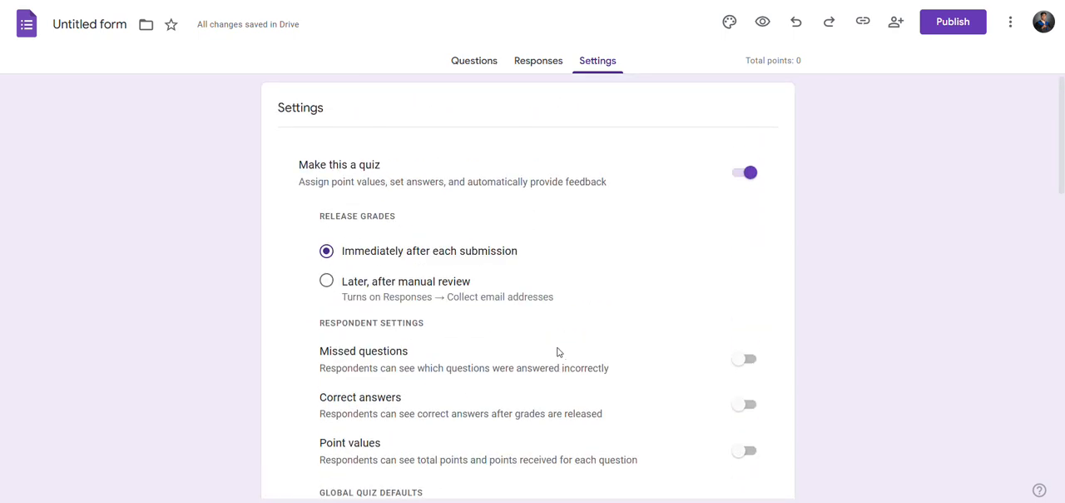
{"action": "scroll", "coordinate": [557, 352], "scroll_direction": "down", "scroll_amount": 4}
{"action": "scroll", "coordinate": [558, 352], "scroll_direction": "down", "scroll_amount": 8}
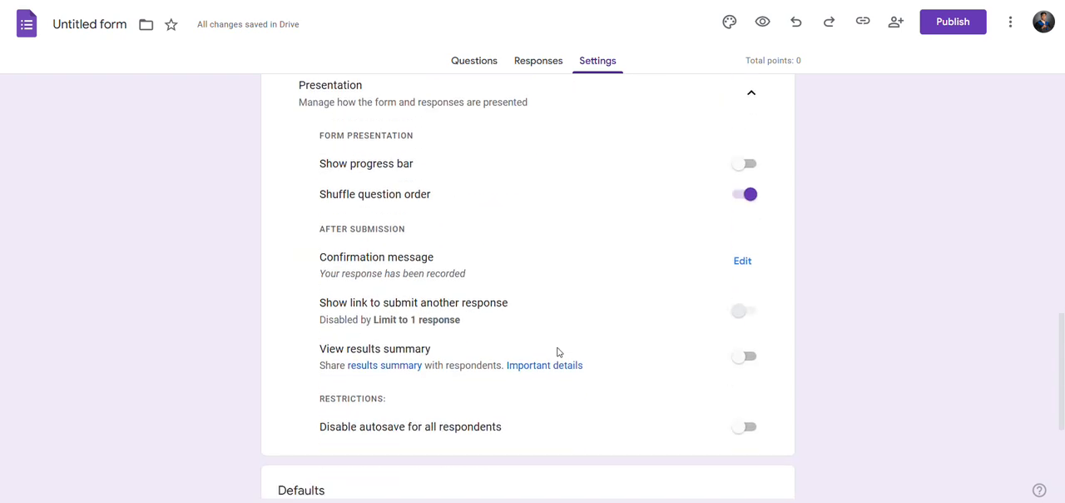
{"action": "scroll", "coordinate": [558, 352], "scroll_direction": "up", "scroll_amount": 3}
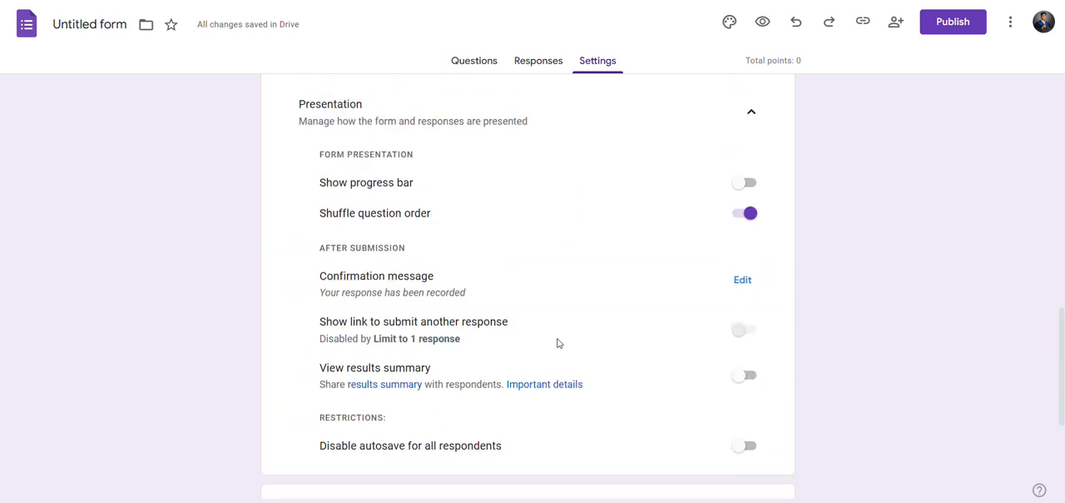
Return to the form's questions and replace the form title with "QUIZ 1.1".
{"action": "left_click", "coordinate": [475, 62]}
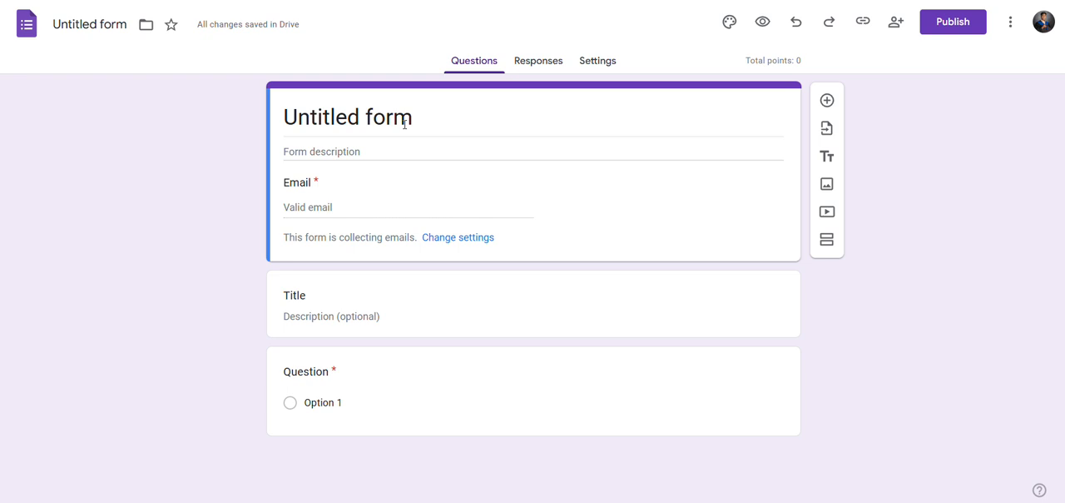
{"action": "left_click", "coordinate": [404, 123]}
{"action": "left_click_drag", "start_coordinate": [407, 123], "coordinate": [268, 124]}
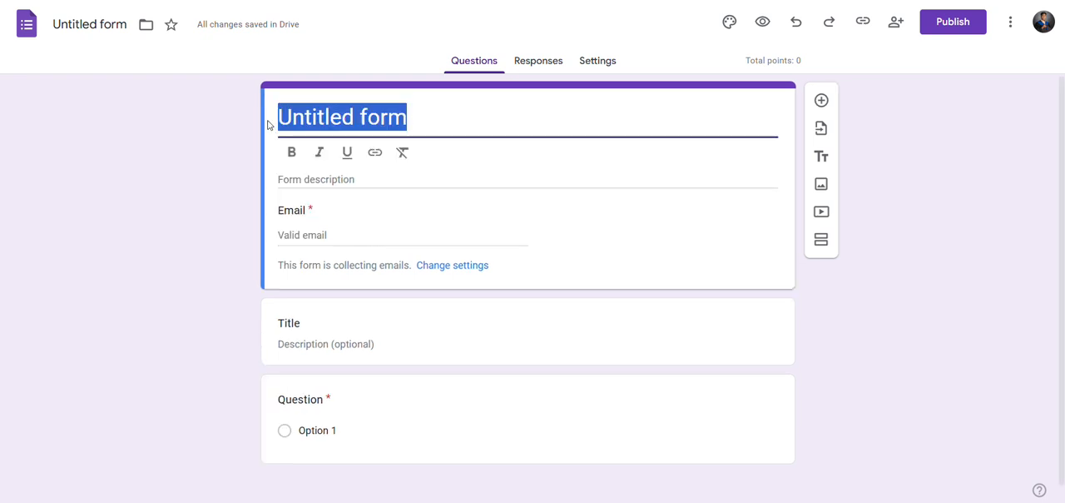
{"action": "type", "text": "q"}
{"action": "key", "text": "BackSpace"}
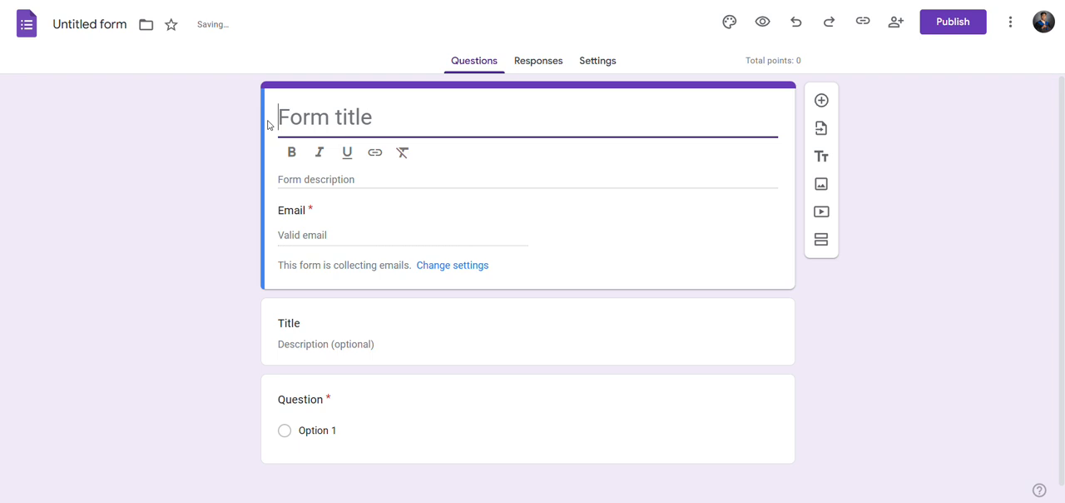
{"action": "key", "text": "Caps_Lock"}
{"action": "type", "text": "QUIZ"}
{"action": "key", "text": "BackSpace"}
{"action": "key", "text": "BackSpace"}
{"action": "key", "text": "BackSpace"}
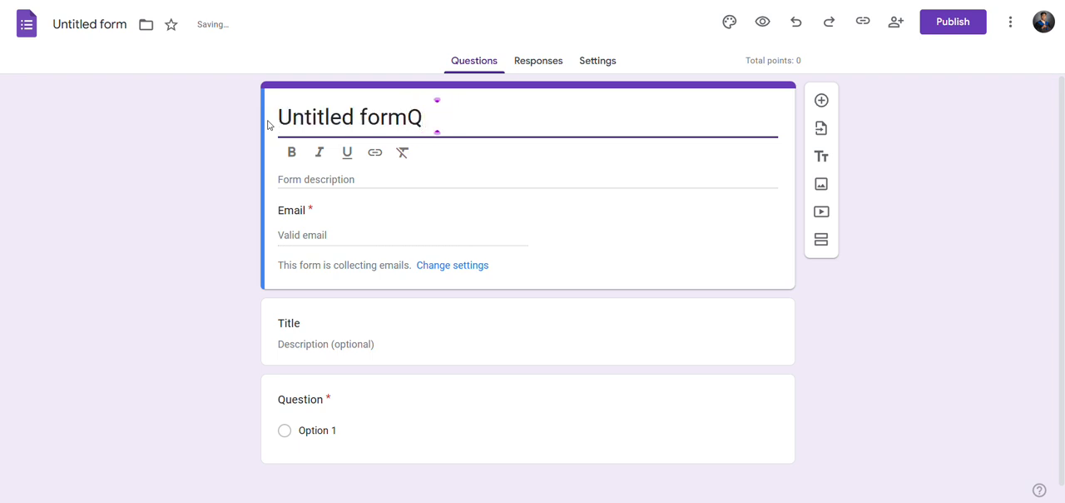
{"action": "key", "text": "ctrl+a"}
{"action": "type", "text": "QUIZ 1.1"}
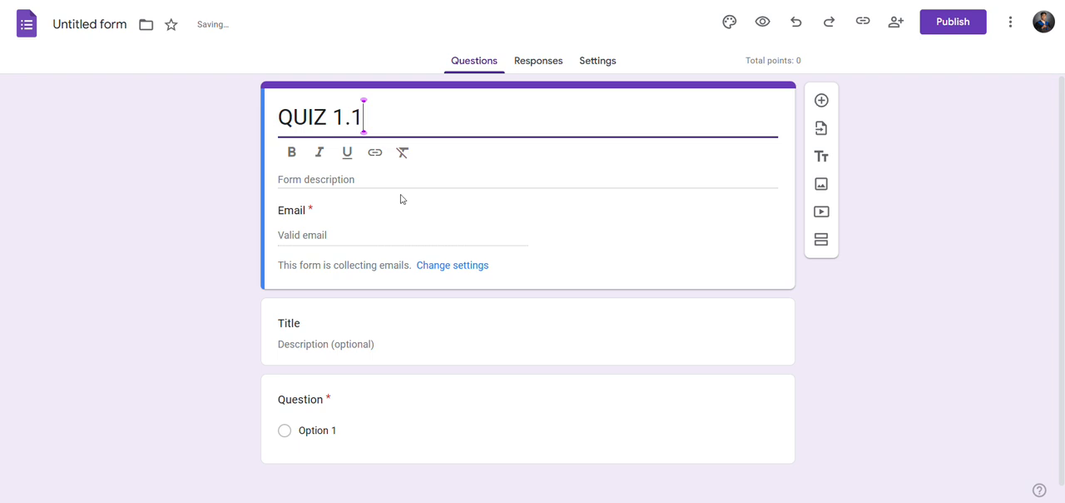
Format the whole form title "QUIZ 1.1" as bold and italic, without underline.
{"action": "left_click", "coordinate": [289, 152]}
{"action": "left_click_drag", "start_coordinate": [390, 113], "coordinate": [279, 125]}
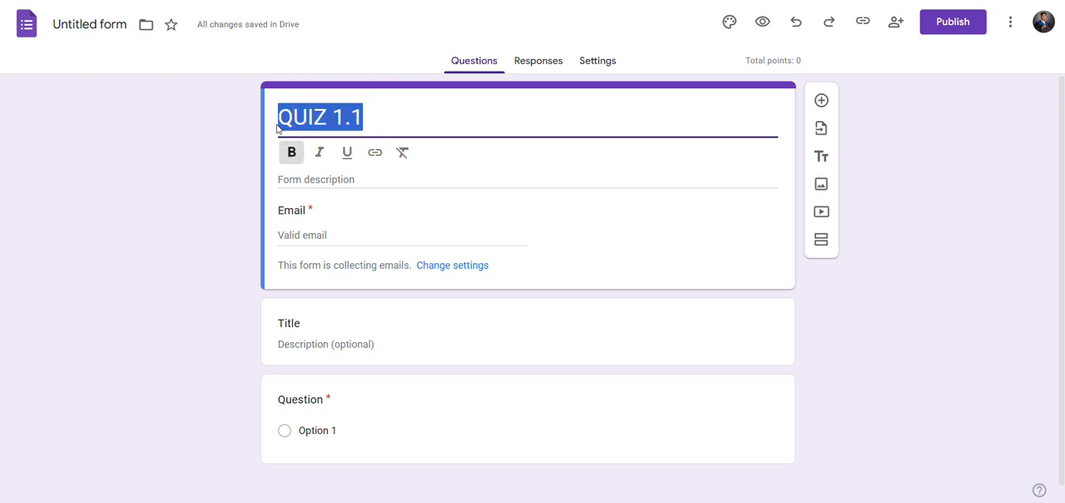
{"action": "left_click", "coordinate": [292, 163]}
{"action": "left_click", "coordinate": [292, 163]}
{"action": "left_click", "coordinate": [292, 163]}
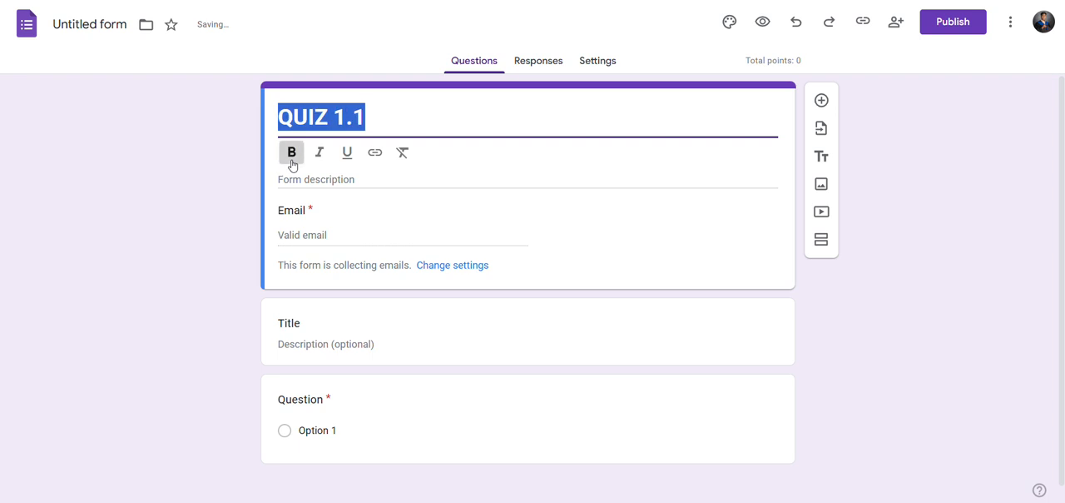
{"action": "left_click", "coordinate": [320, 156]}
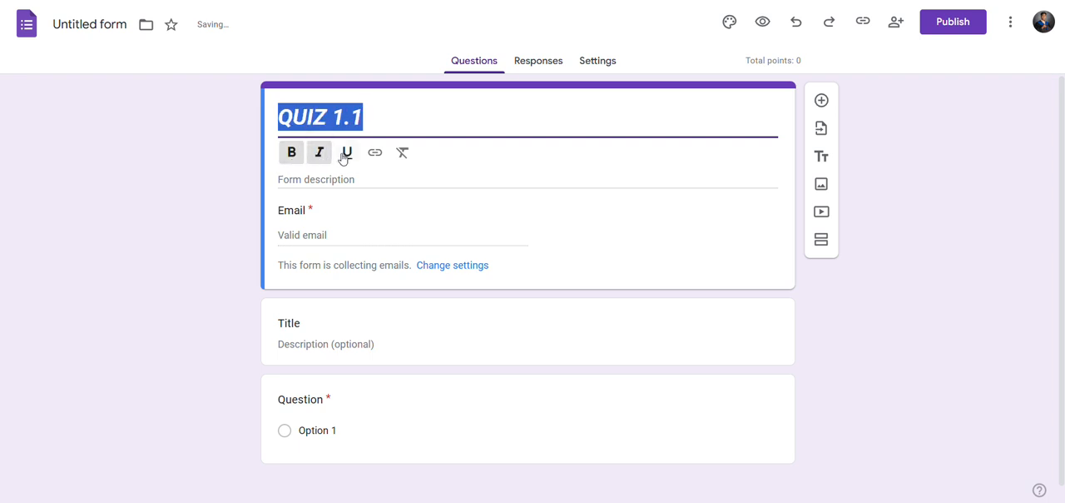
{"action": "left_click", "coordinate": [344, 157]}
{"action": "left_click", "coordinate": [342, 158]}
Enter "BADMINTON" as the form description and format it in italics.
{"action": "left_click", "coordinate": [388, 181]}
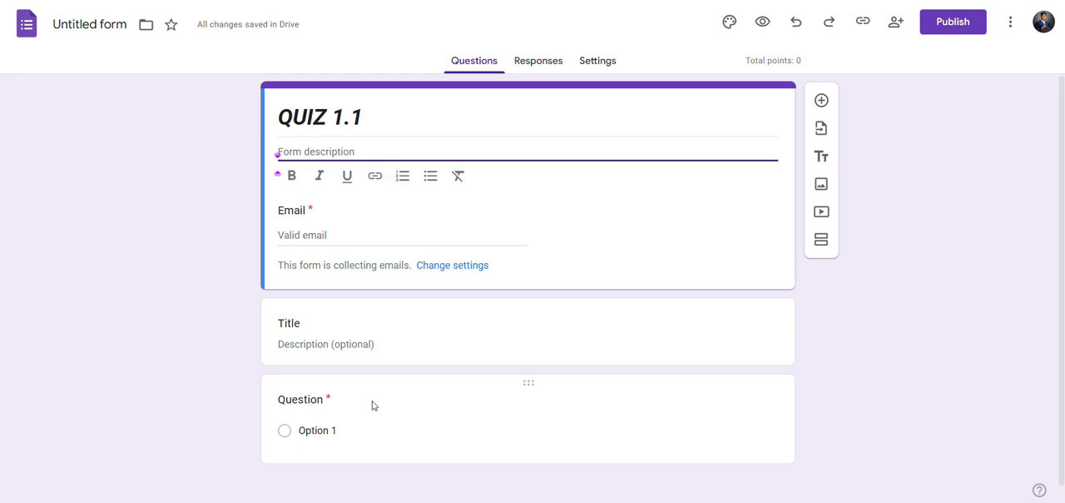
{"action": "type", "text": "B"}
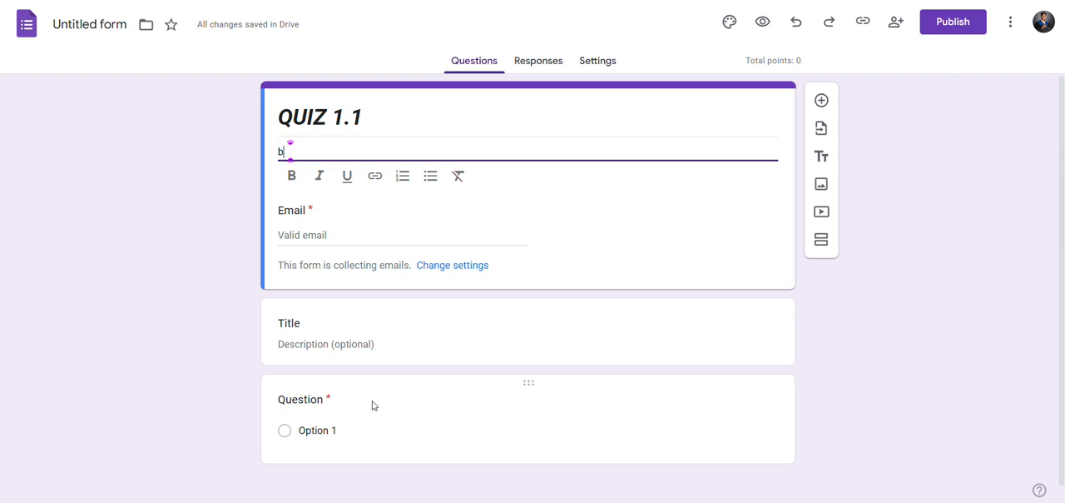
{"action": "type", "text": "AMIND"}
{"action": "key", "text": "BackSpace"}
{"action": "key", "text": "BackSpace"}
{"action": "key", "text": "BackSpace"}
{"action": "key", "text": "BackSpace"}
{"action": "type", "text": "DMINTO"}
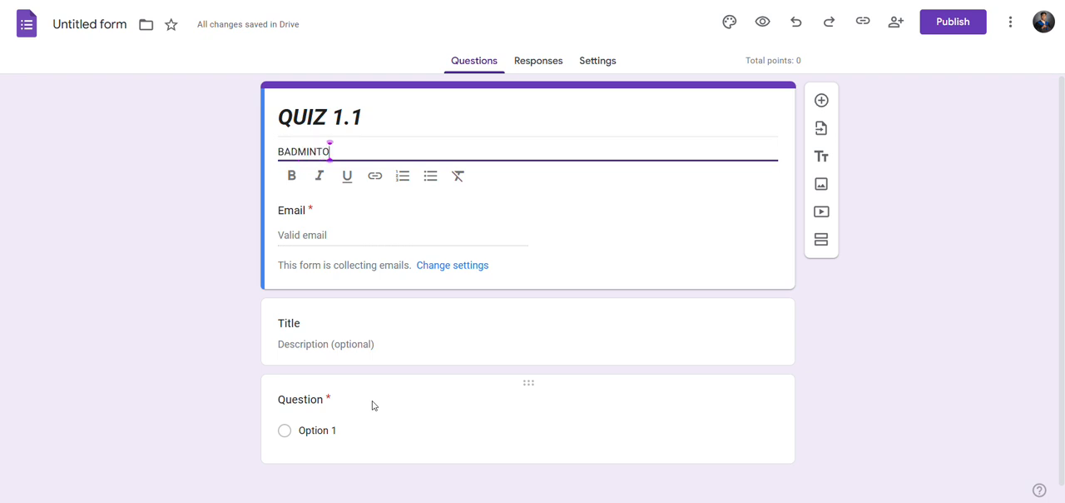
{"action": "type", "text": "N"}
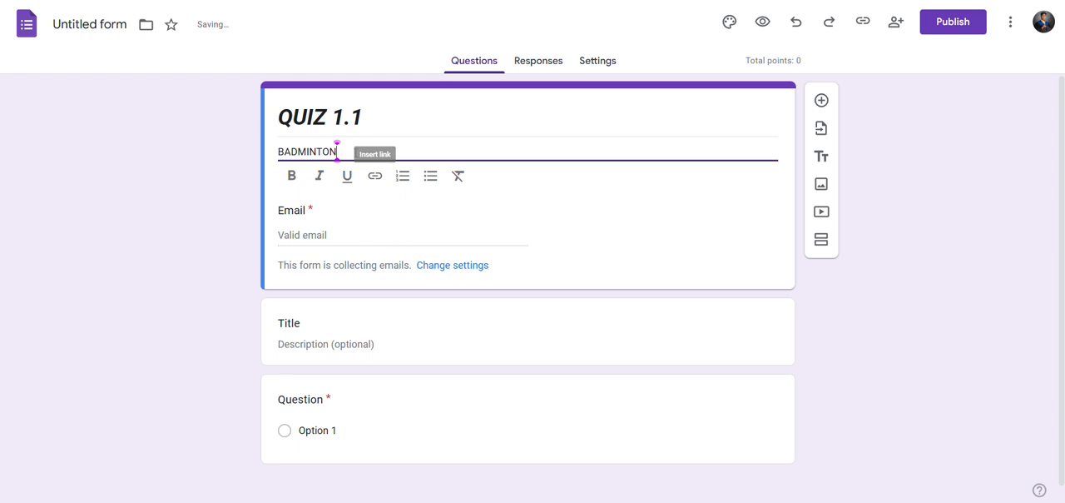
{"action": "left_click_drag", "start_coordinate": [337, 153], "coordinate": [274, 154]}
{"action": "left_click", "coordinate": [320, 176]}
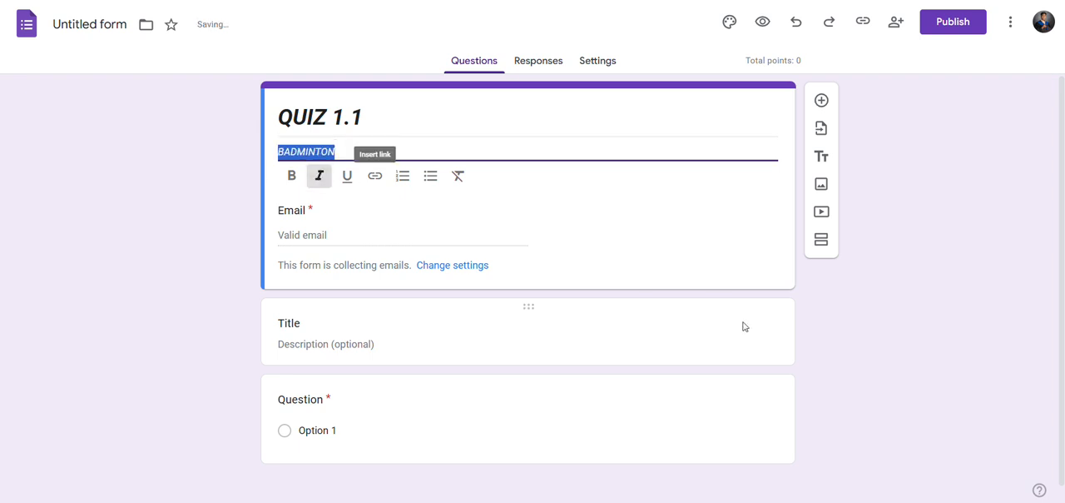
Delete the empty title and description block between the form header and the question.
{"action": "left_click", "coordinate": [741, 324]}
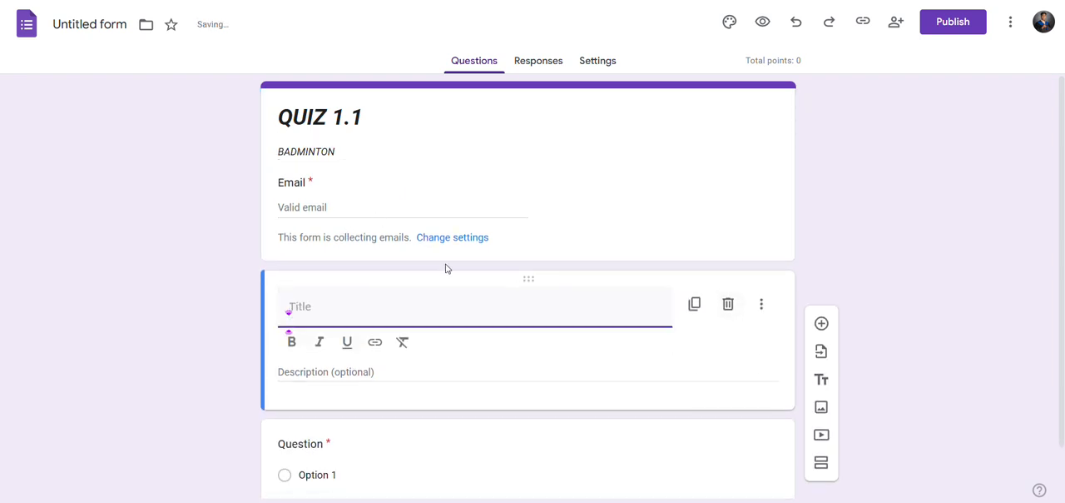
{"action": "left_click", "coordinate": [691, 467]}
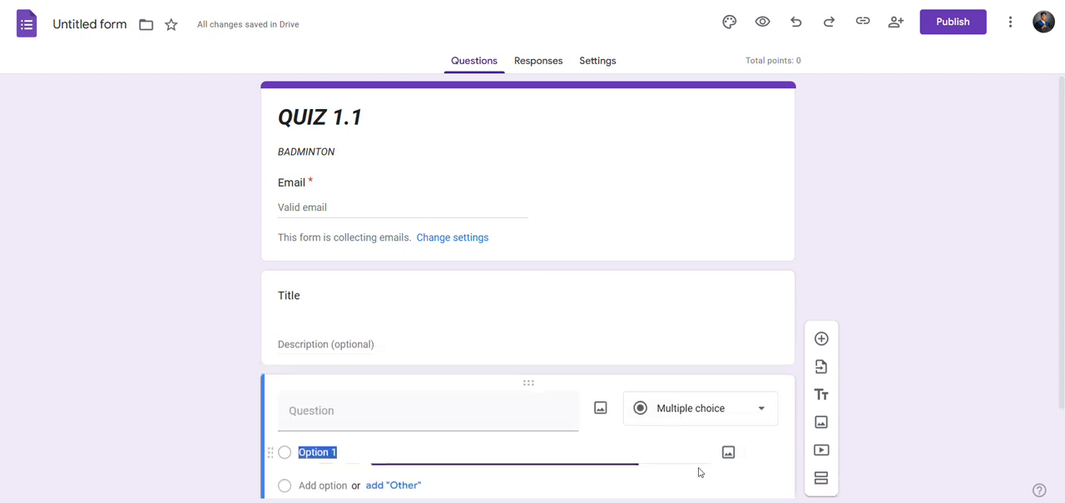
{"action": "left_click", "coordinate": [691, 318]}
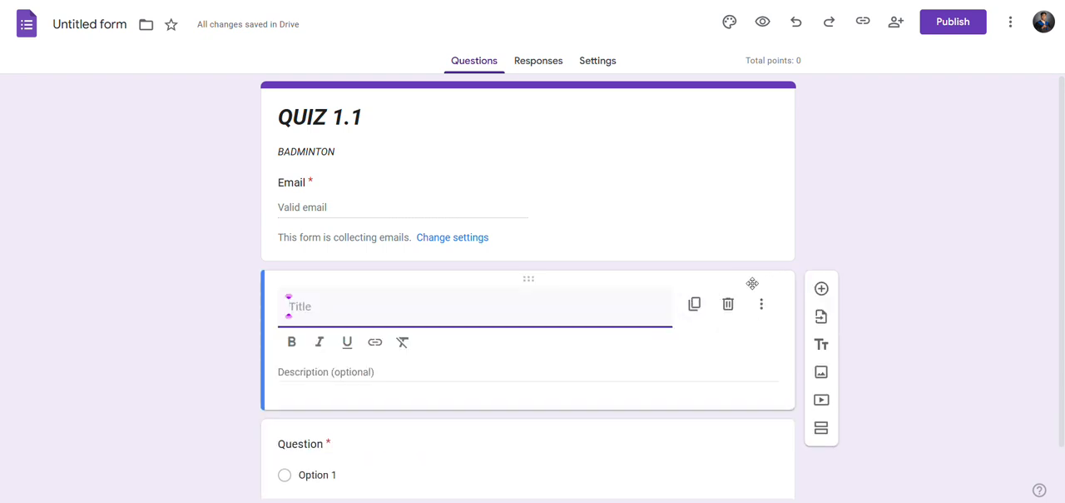
{"action": "left_click", "coordinate": [730, 301]}
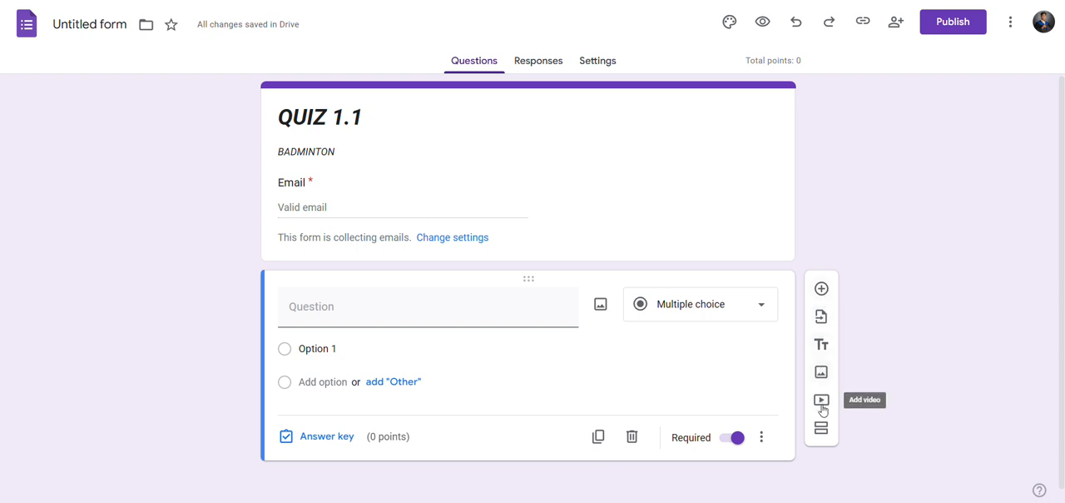
Add a new title and description block and move it above the question.
{"action": "left_click", "coordinate": [822, 346]}
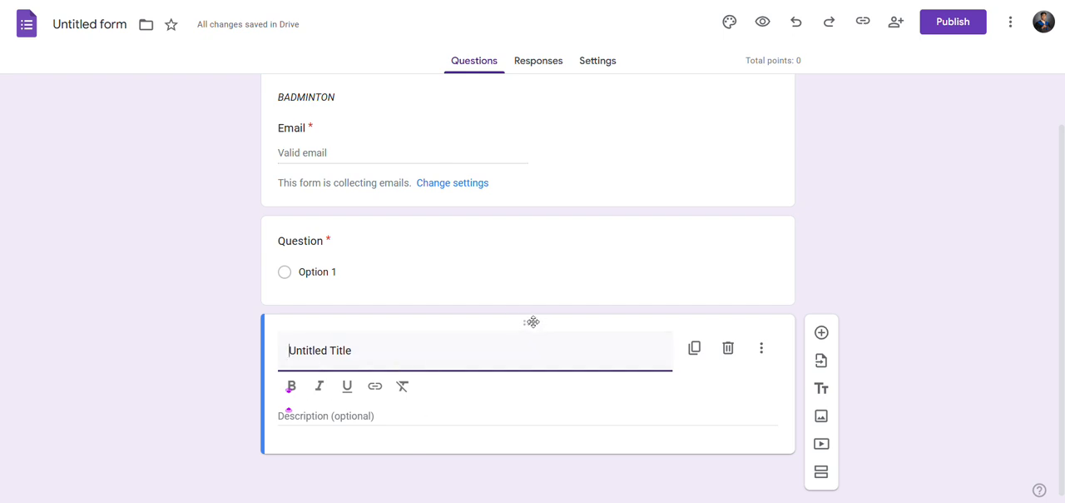
{"action": "left_click_drag", "start_coordinate": [532, 321], "coordinate": [531, 323]}
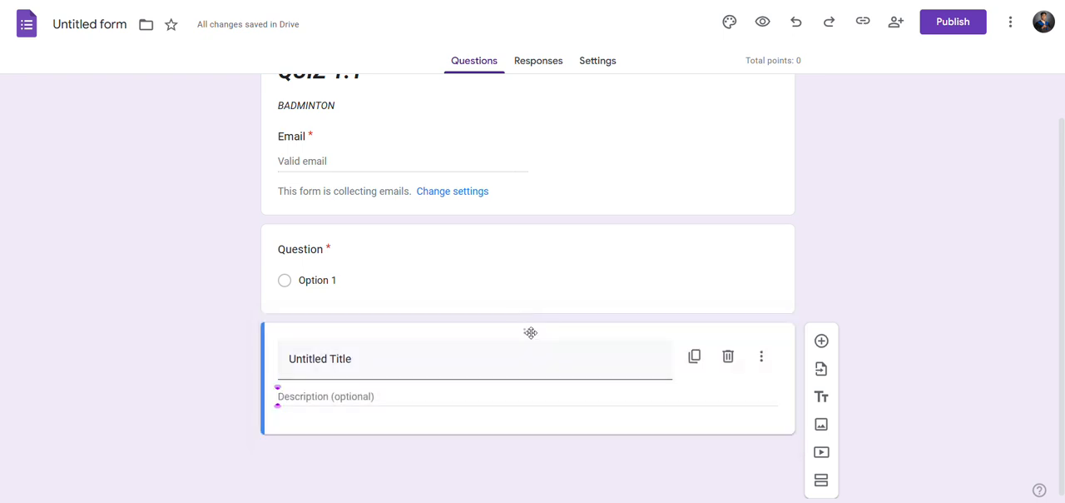
{"action": "left_click_drag", "start_coordinate": [531, 333], "coordinate": [533, 247]}
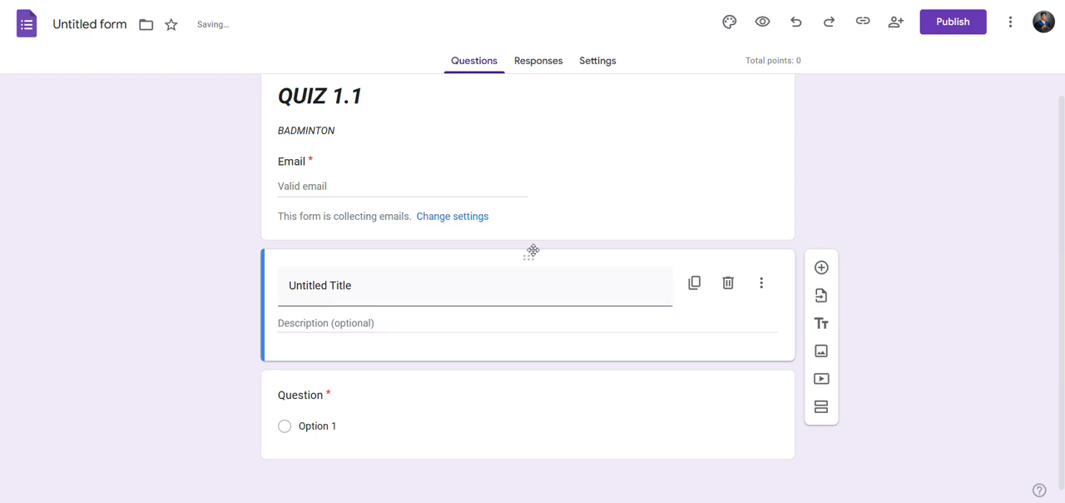
Replace the new block's title with "INSTRUCTION: WRITE YOUR ANSWER IN UPPERCASE FORMAT".
{"action": "triple_click", "coordinate": [506, 277]}
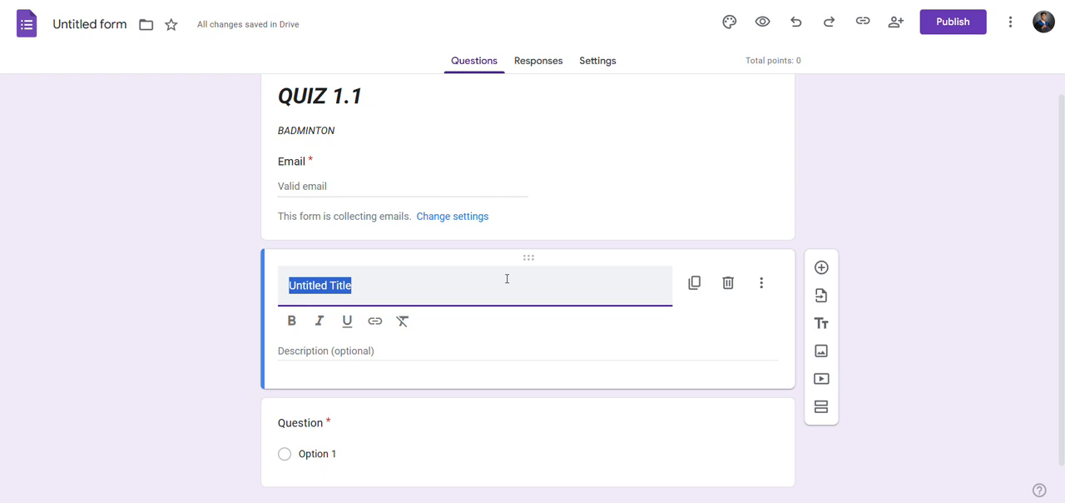
{"action": "type", "text": "IN"}
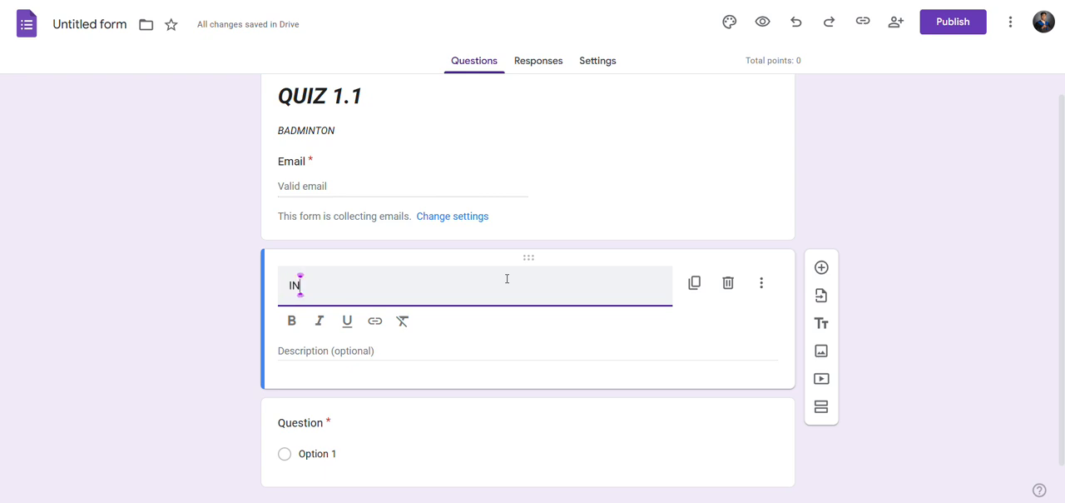
{"action": "type", "text": "STRUCTION"}
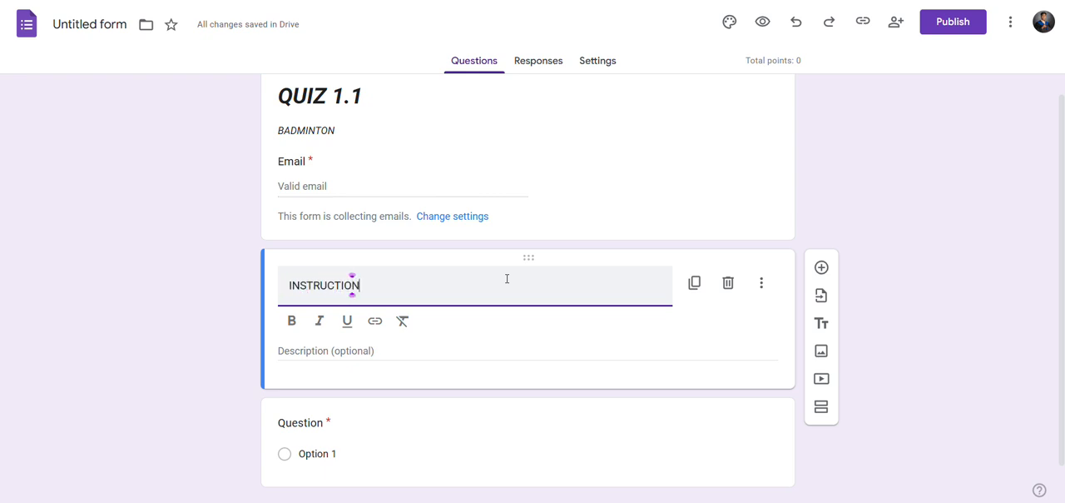
{"action": "type", "text": ": WRITE"}
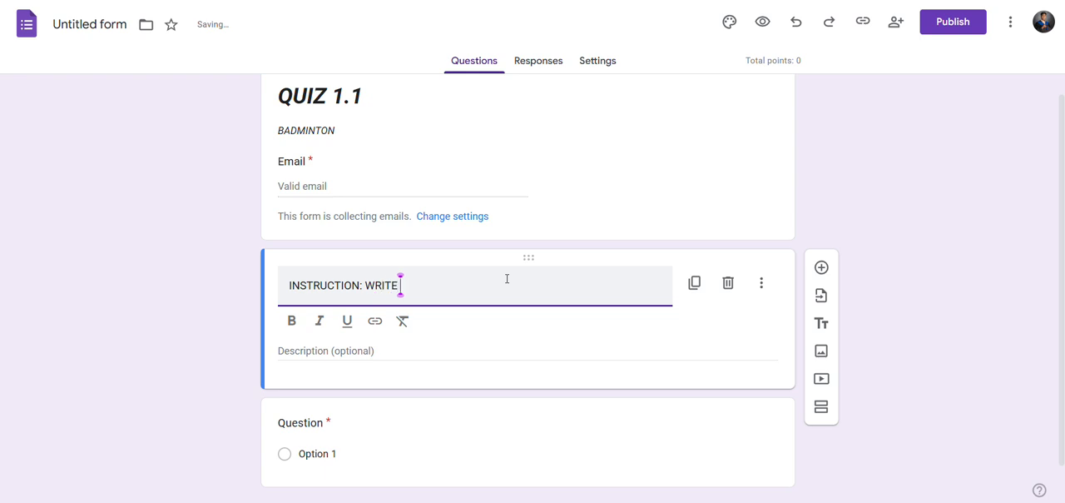
{"action": "type", "text": " YOUR "}
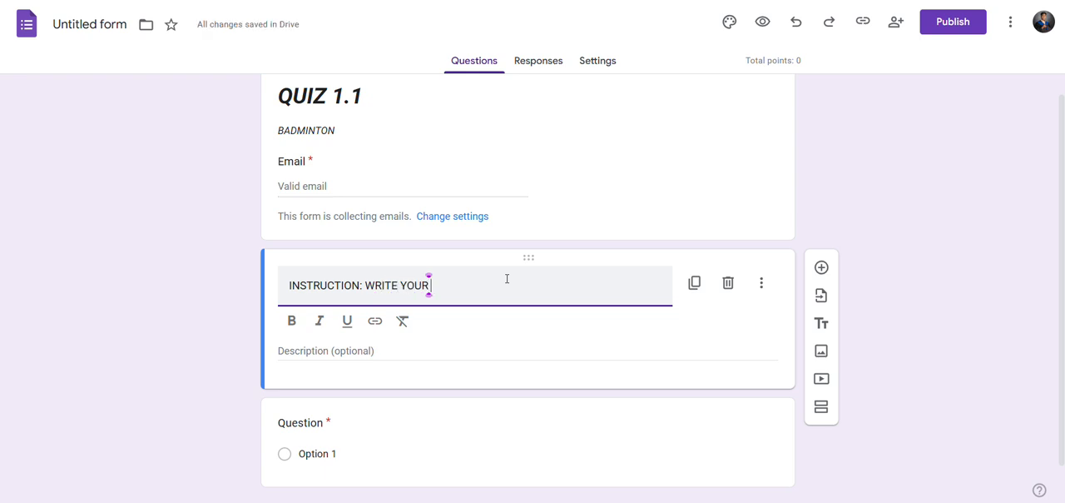
{"action": "type", "text": "ANSWER IN "}
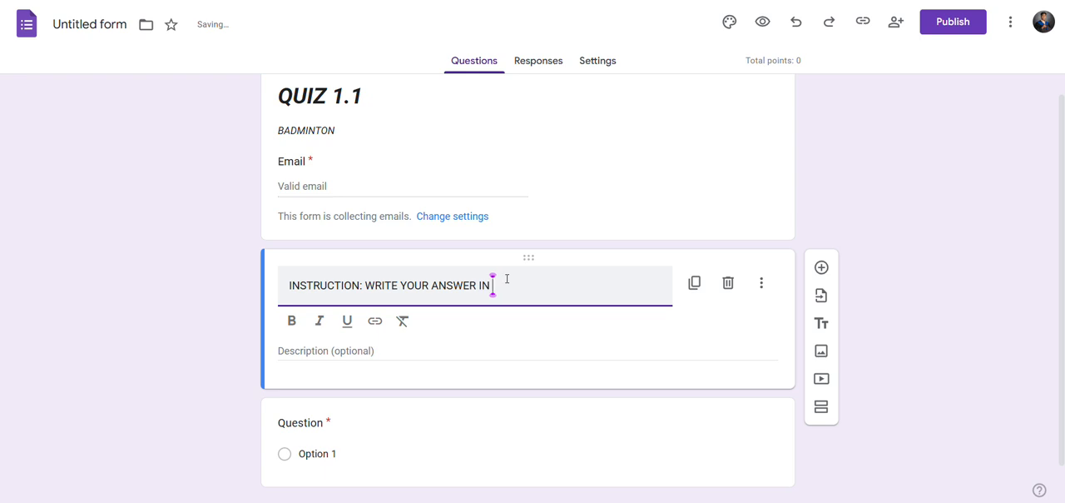
{"action": "type", "text": "UPPERCASE"}
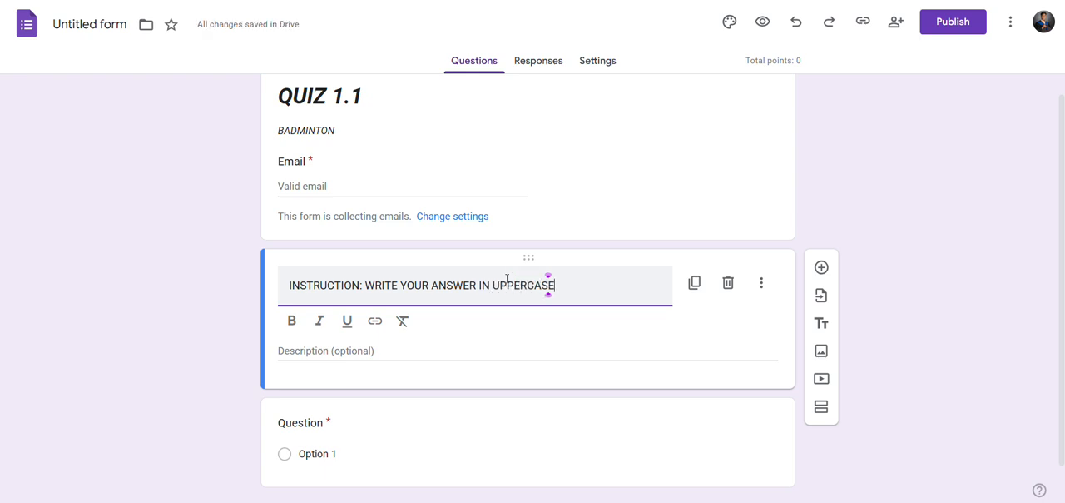
{"action": "type", "text": " FORMAT"}
{"action": "left_click", "coordinate": [880, 215]}
Hide the optional description of the instruction block.
{"action": "left_click", "coordinate": [694, 326]}
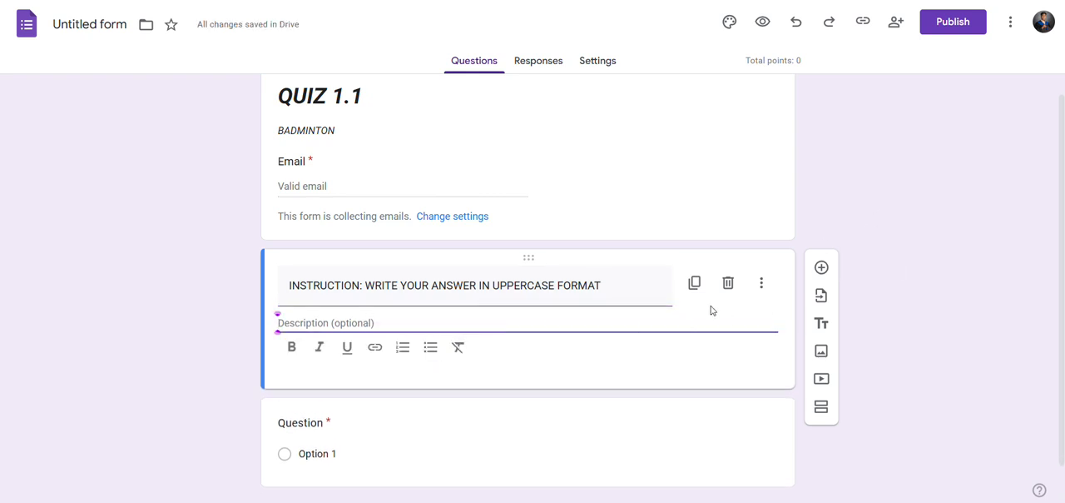
{"action": "left_click", "coordinate": [883, 213]}
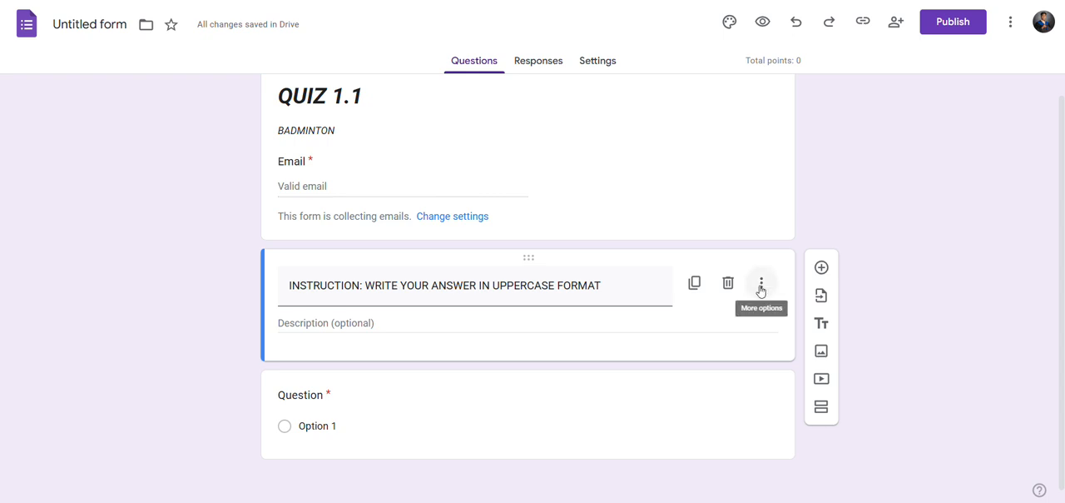
{"action": "left_click", "coordinate": [405, 326]}
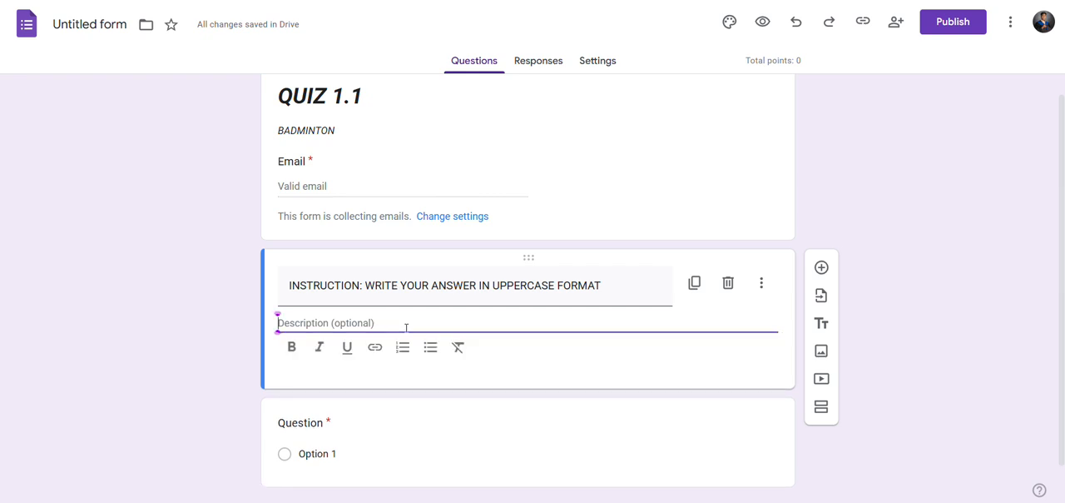
{"action": "left_click", "coordinate": [899, 297]}
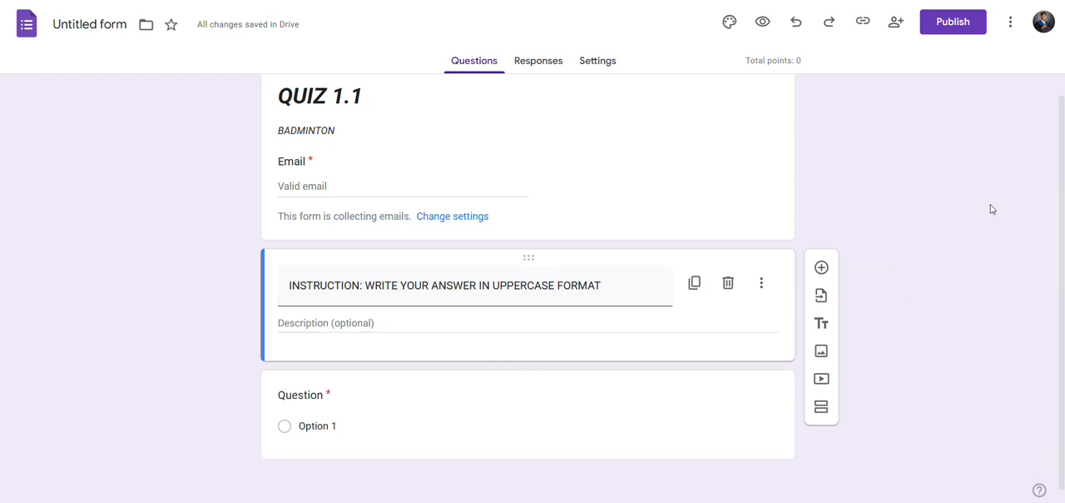
{"action": "left_click", "coordinate": [764, 283]}
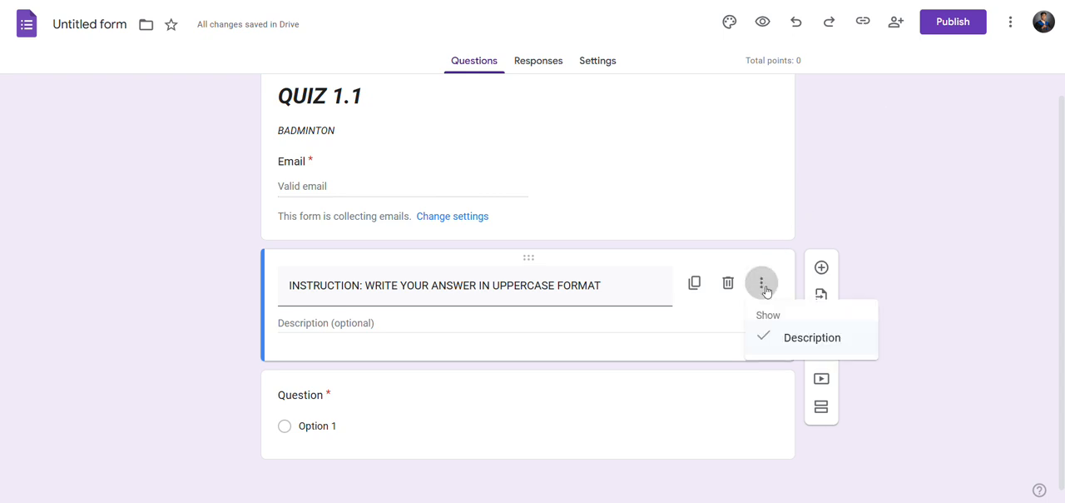
{"action": "left_click", "coordinate": [778, 344]}
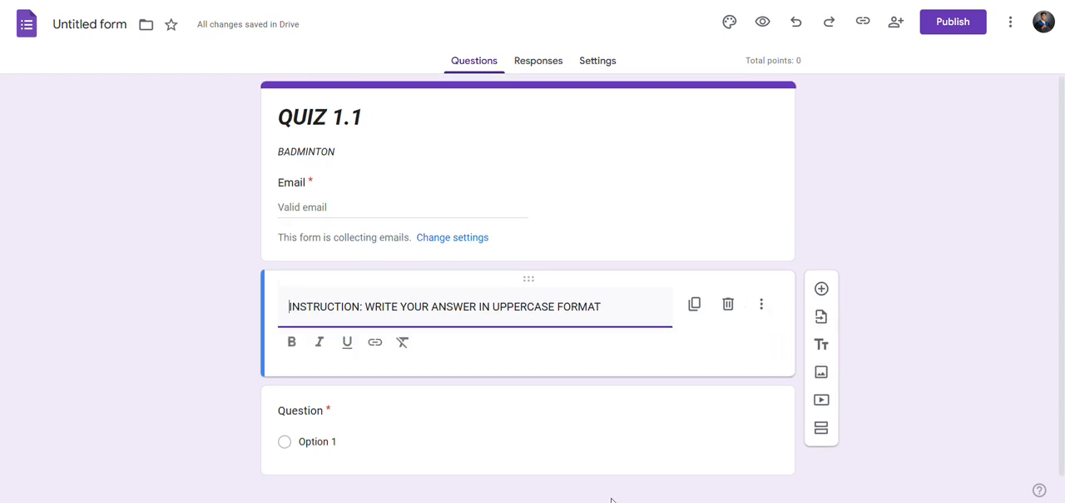
Open the question below the instruction for editing and choose Multiple choice as its question type.
{"action": "scroll", "coordinate": [750, 344], "scroll_direction": "down", "scroll_amount": 1}
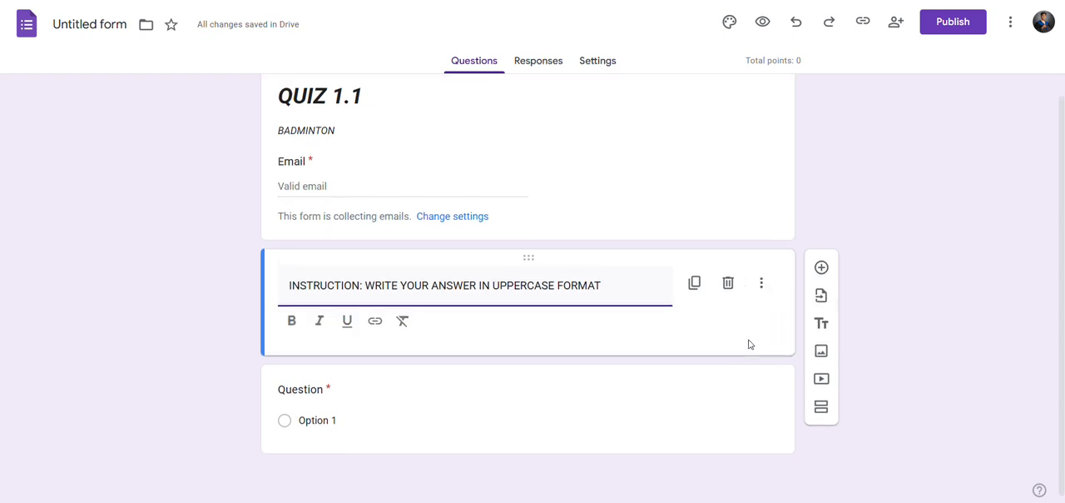
{"action": "left_click", "coordinate": [693, 370]}
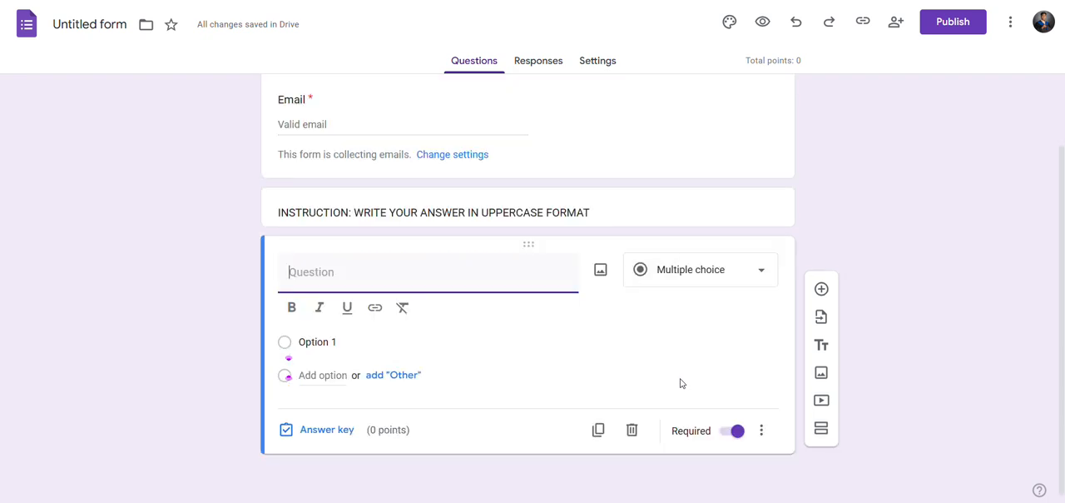
{"action": "left_click", "coordinate": [765, 274]}
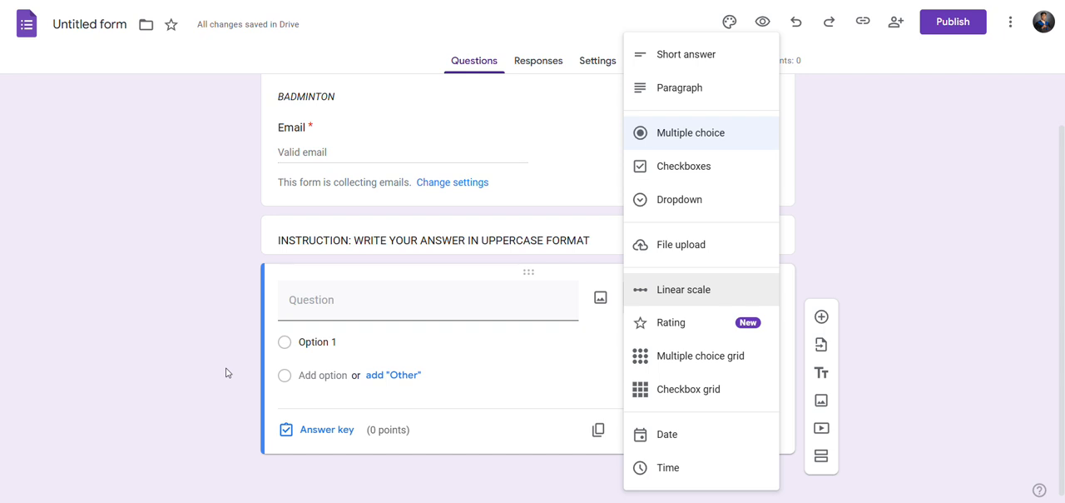
{"action": "left_click", "coordinate": [678, 149]}
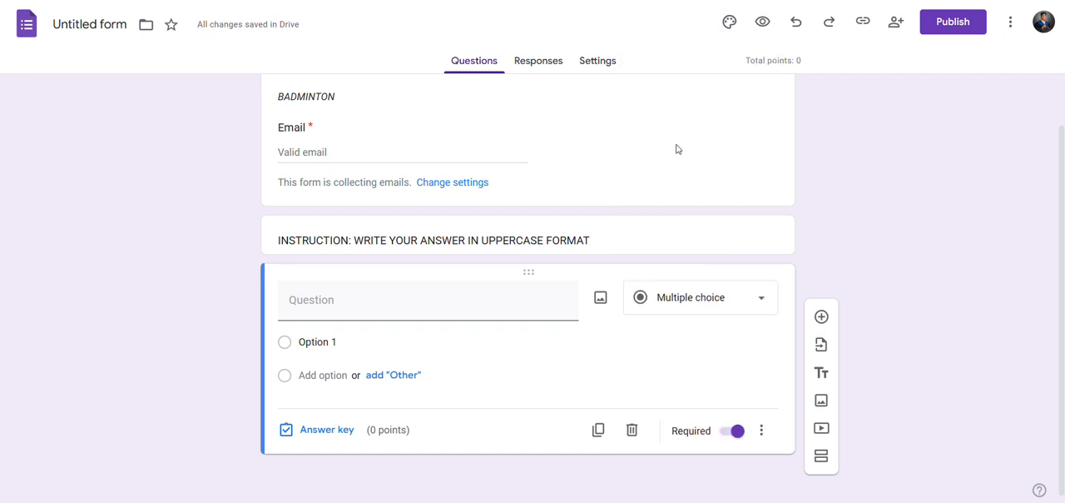
Enter "HOW MANY FEAHERS DOES A SHUTTLECOCK HAVE?" as the text of the multiple-choice question.
{"action": "left_click", "coordinate": [420, 310]}
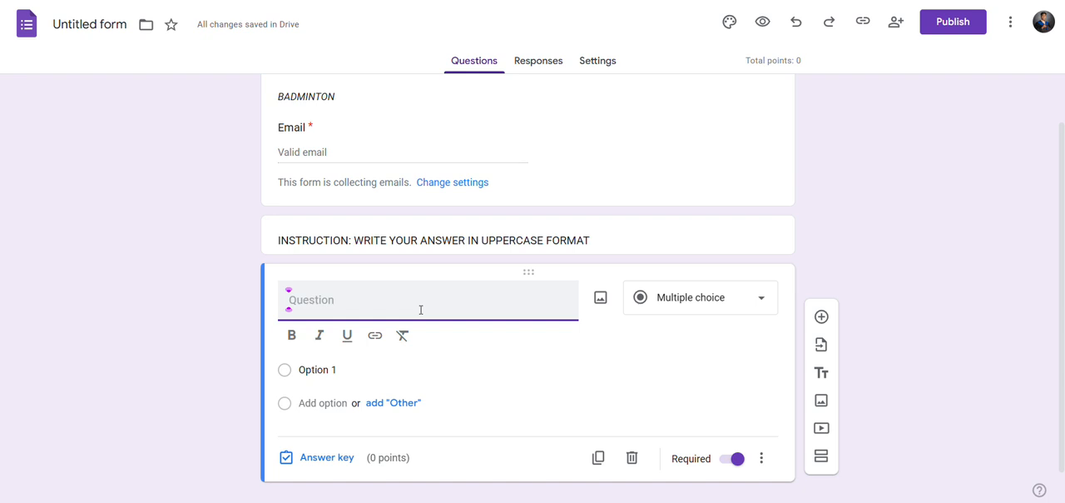
{"action": "type", "text": "HOW MAN"}
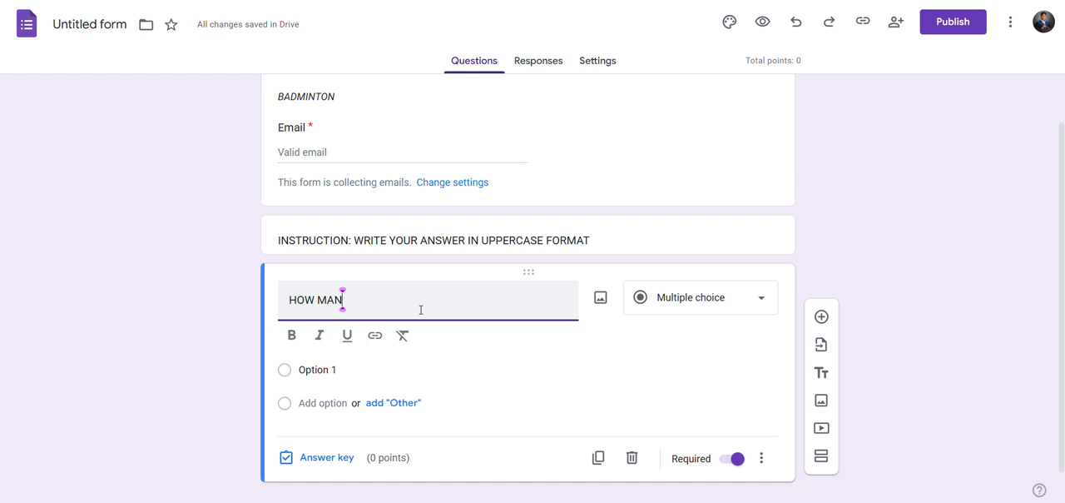
{"action": "type", "text": "Y FEAHERS"}
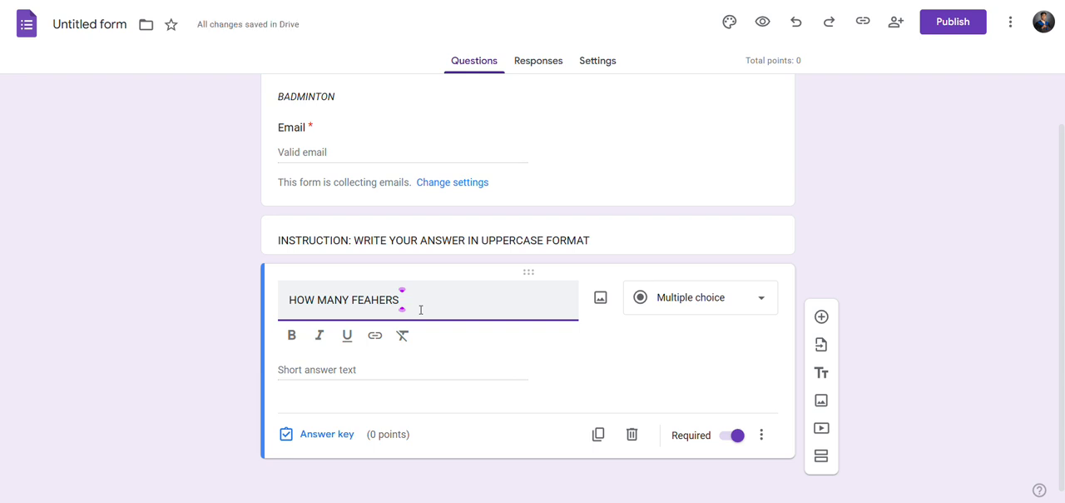
{"action": "type", "text": "DOES A"}
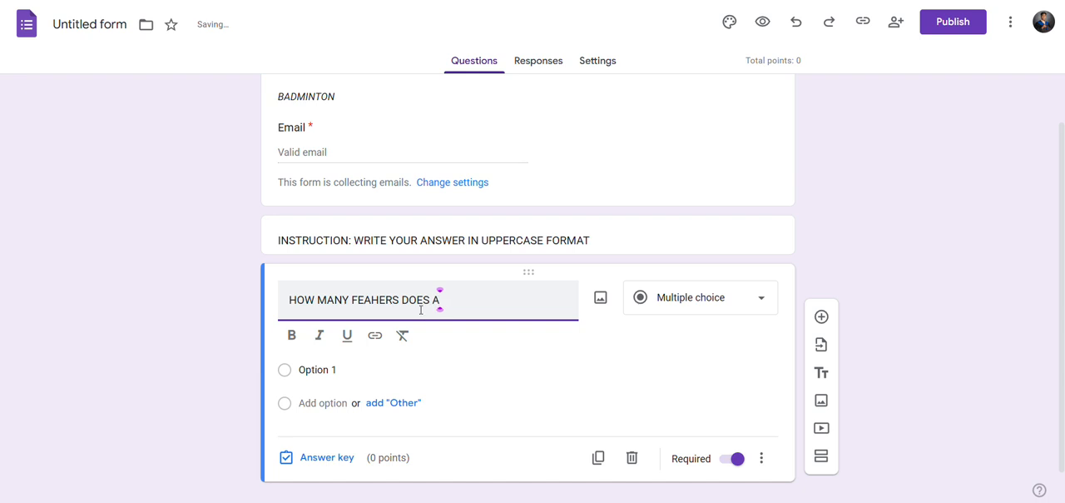
{"action": "type", "text": " SHUTTLECOC"}
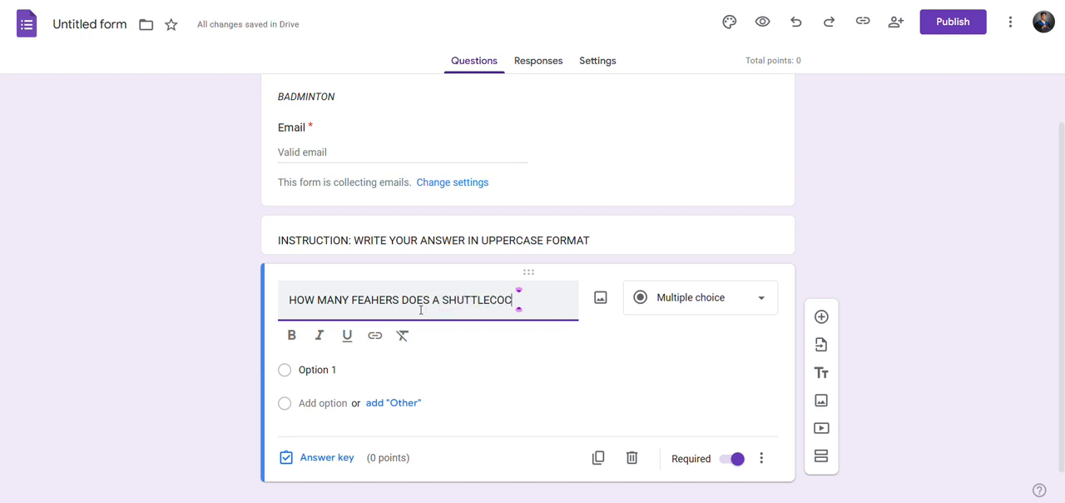
{"action": "type", "text": "K HAVE?"}
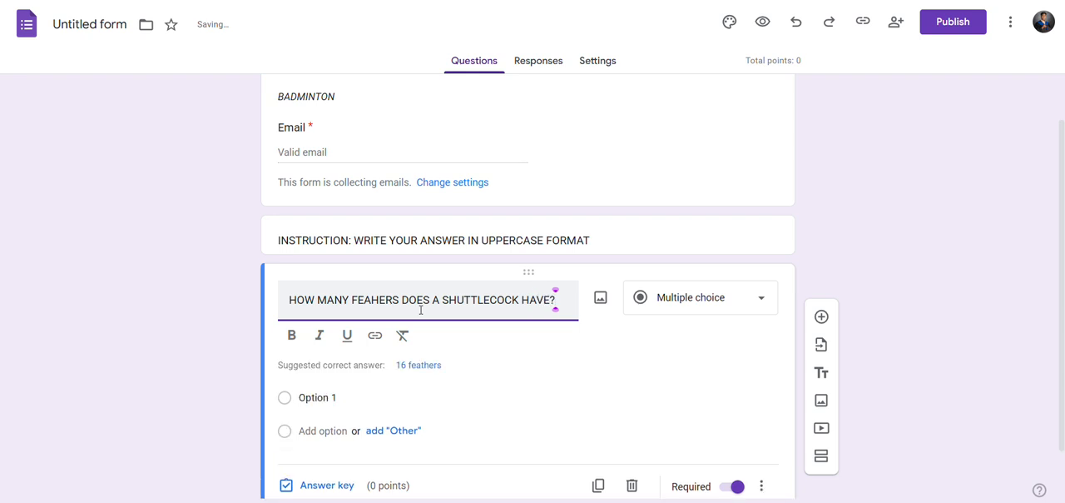
{"action": "key", "text": "BackSpace"}
{"action": "key", "text": "BackSpace"}
{"action": "type", "text": "E?"}
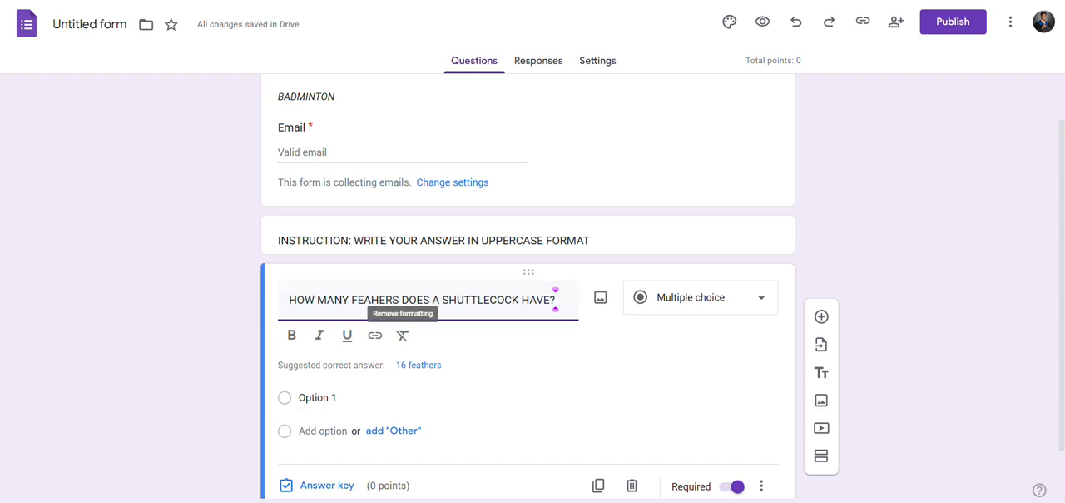
{"action": "left_click", "coordinate": [450, 12]}
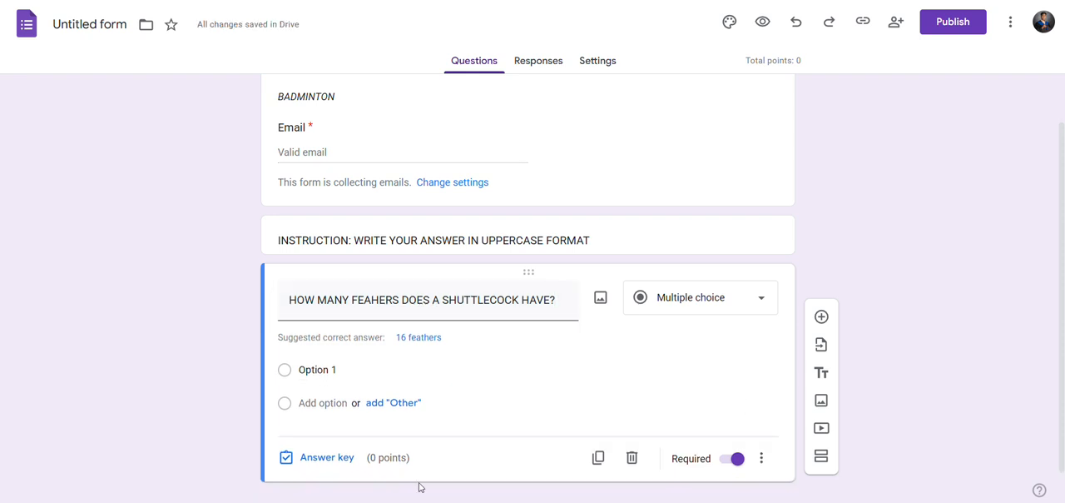
Use the suggested correct answer "16 feathers" as the first option of the shuttlecock question.
{"action": "scroll", "coordinate": [454, 395], "scroll_direction": "down", "scroll_amount": 1}
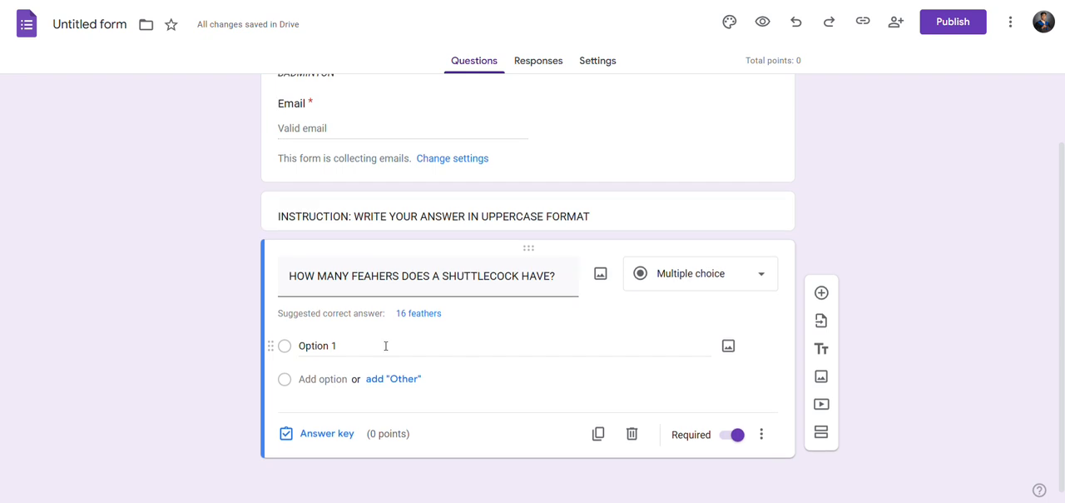
{"action": "scroll", "coordinate": [509, 278], "scroll_direction": "down", "scroll_amount": 1}
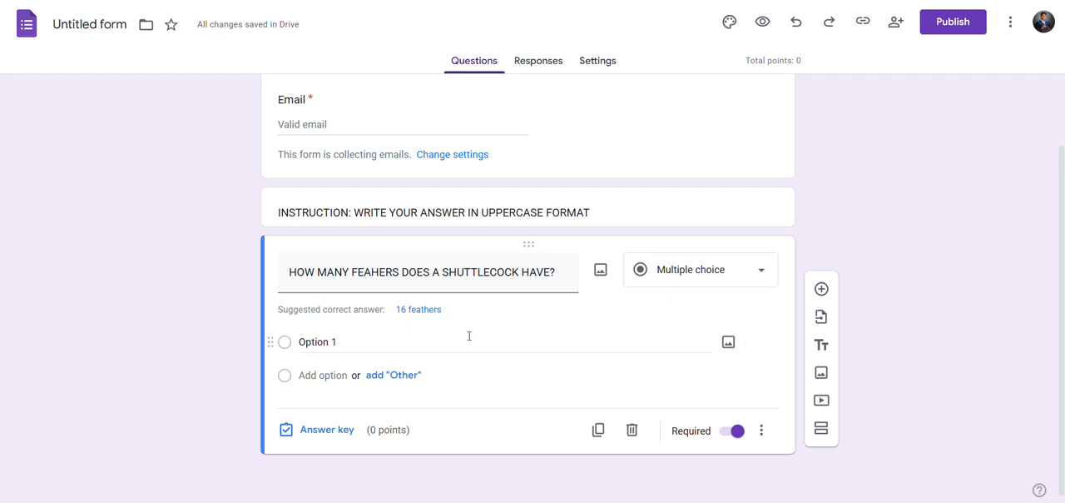
{"action": "left_click", "coordinate": [420, 311]}
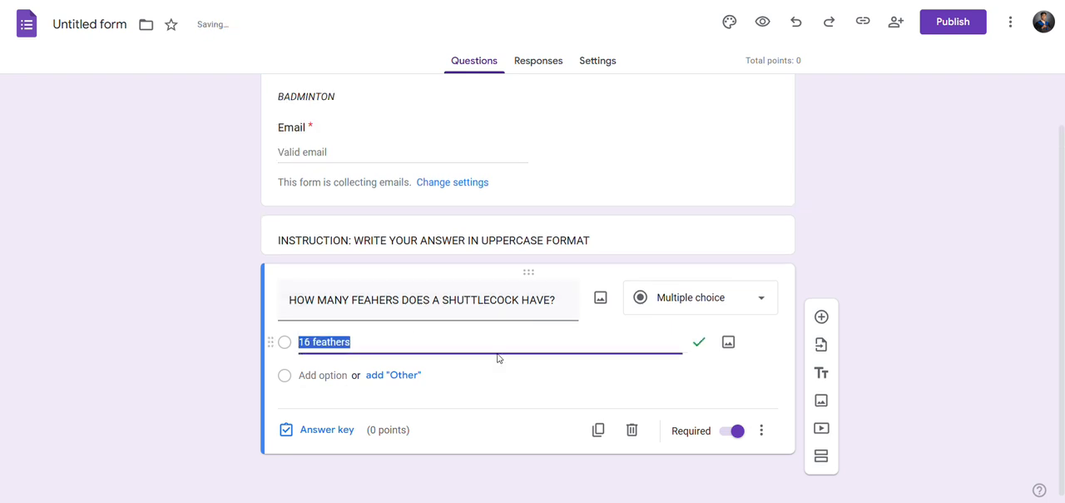
{"action": "left_click", "coordinate": [368, 343]}
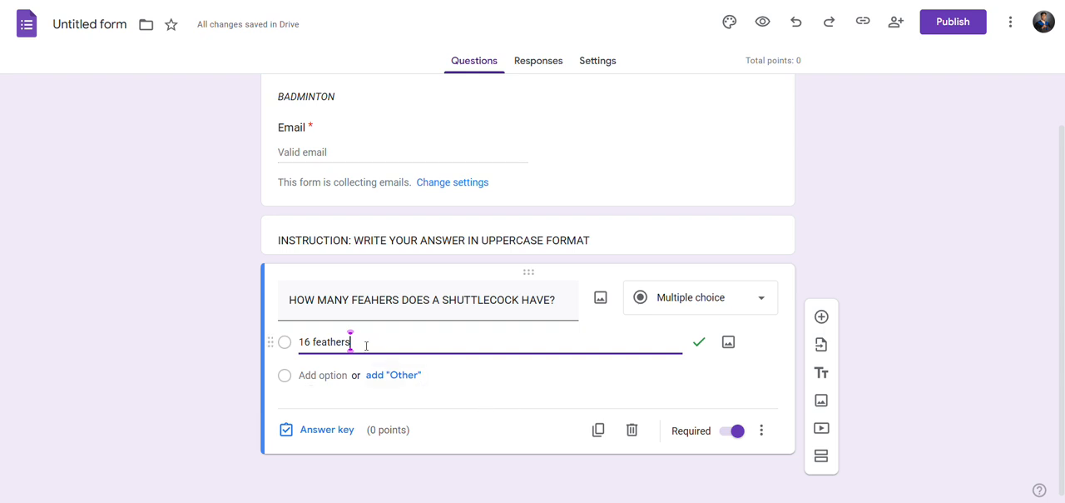
{"action": "left_click", "coordinate": [387, 377]}
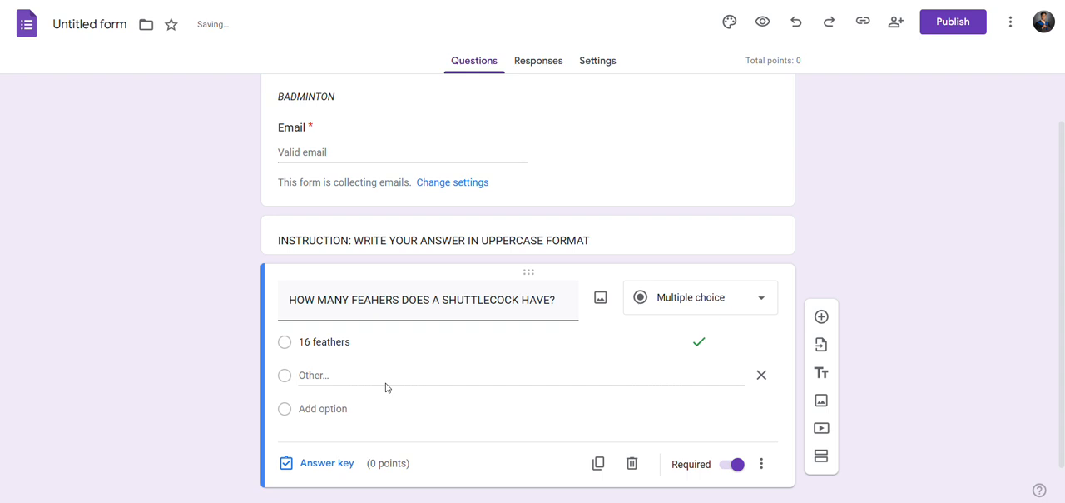
{"action": "double_click", "coordinate": [313, 376]}
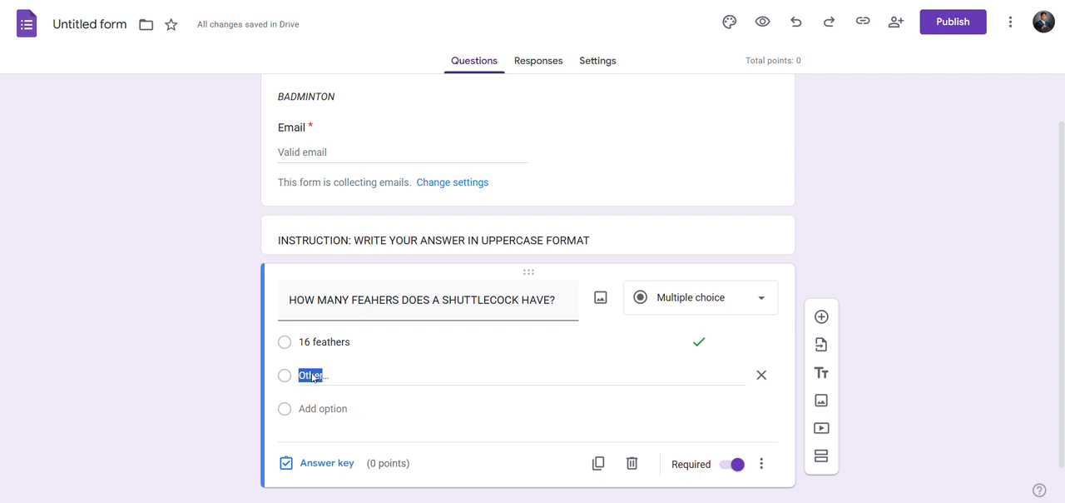
{"action": "left_click", "coordinate": [762, 375]}
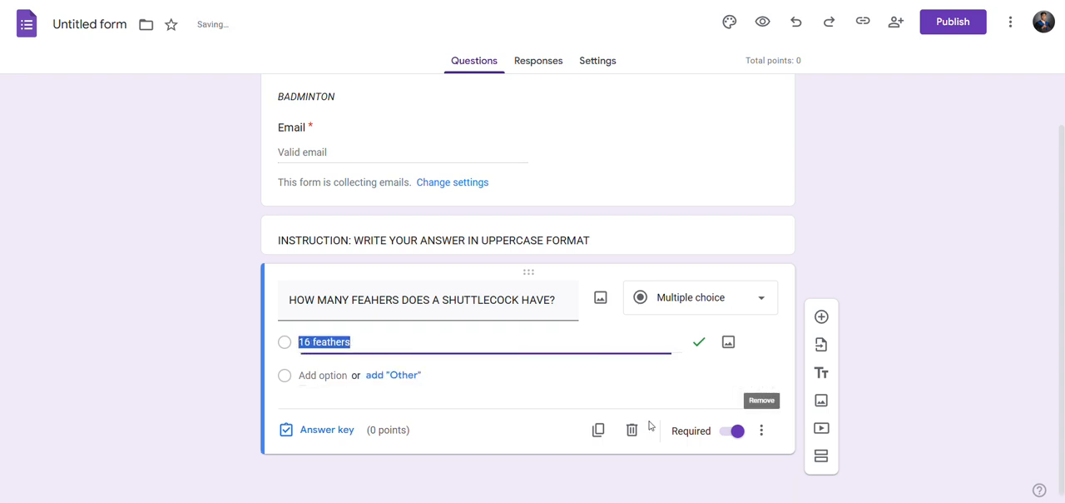
Add a second option to the shuttlecock question and replace the first option's text with "16".
{"action": "left_click", "coordinate": [321, 376]}
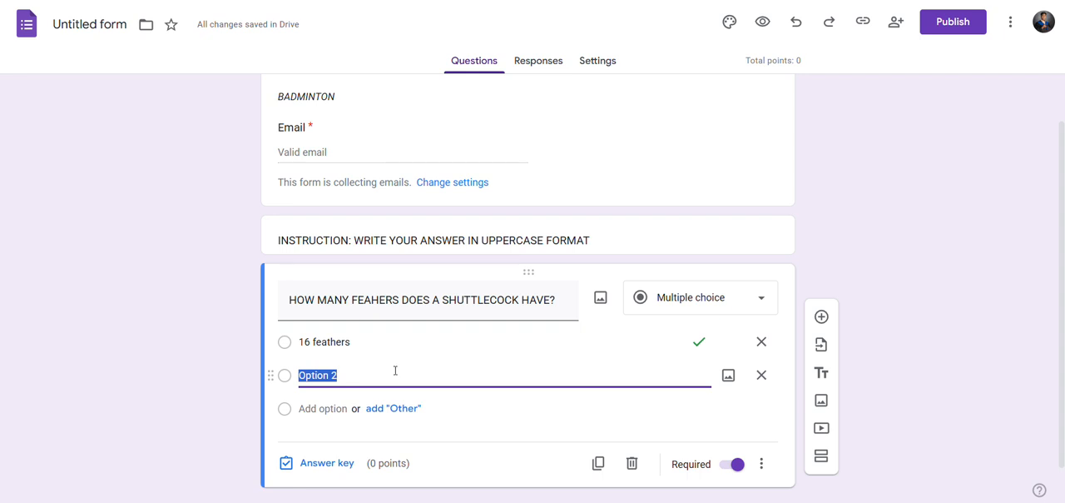
{"action": "left_click", "coordinate": [356, 342]}
{"action": "key", "text": "BackSpace"}
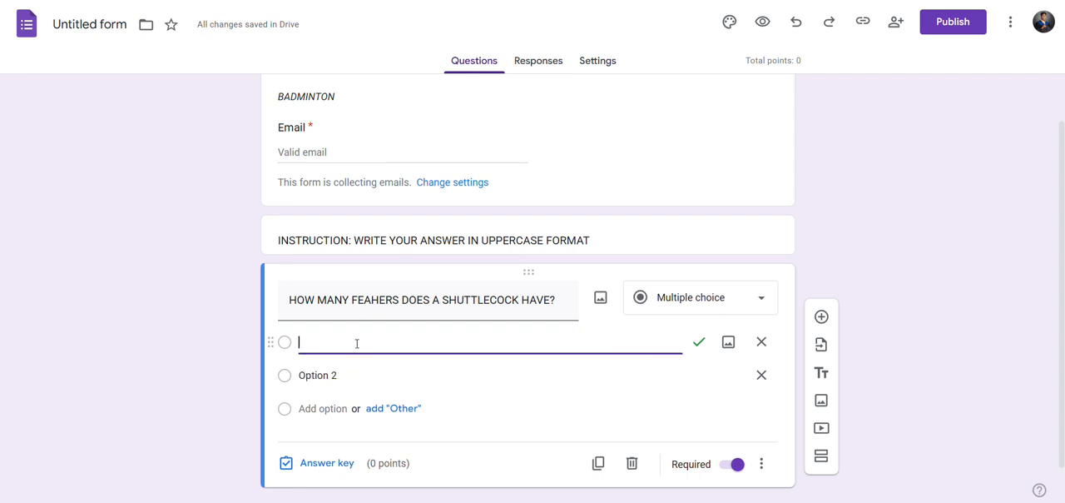
{"action": "type", "text": "16"}
{"action": "key", "text": "Return"}
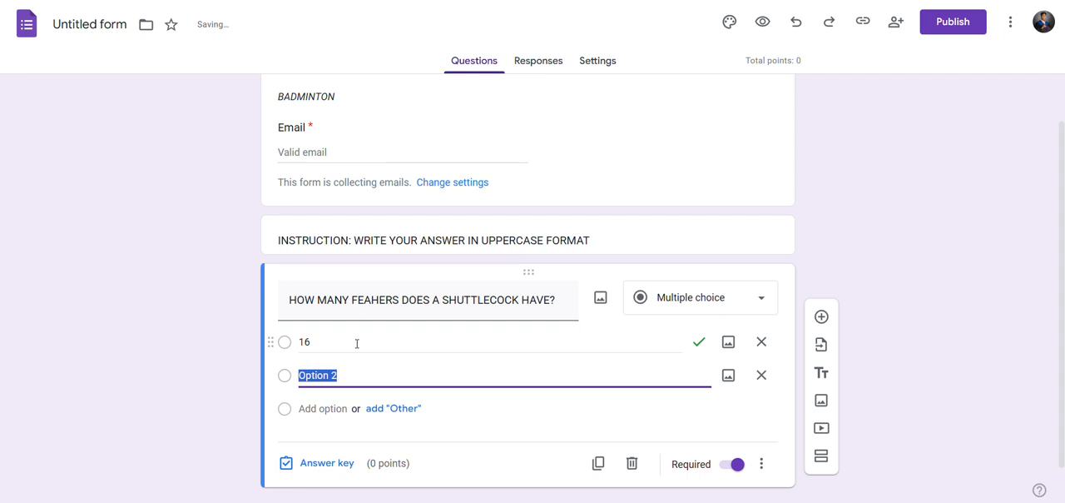
Fill in "15", "12" and "13" as the second, third and fourth options of the shuttlecock question.
{"action": "type", "text": "15"}
{"action": "key", "text": "Return"}
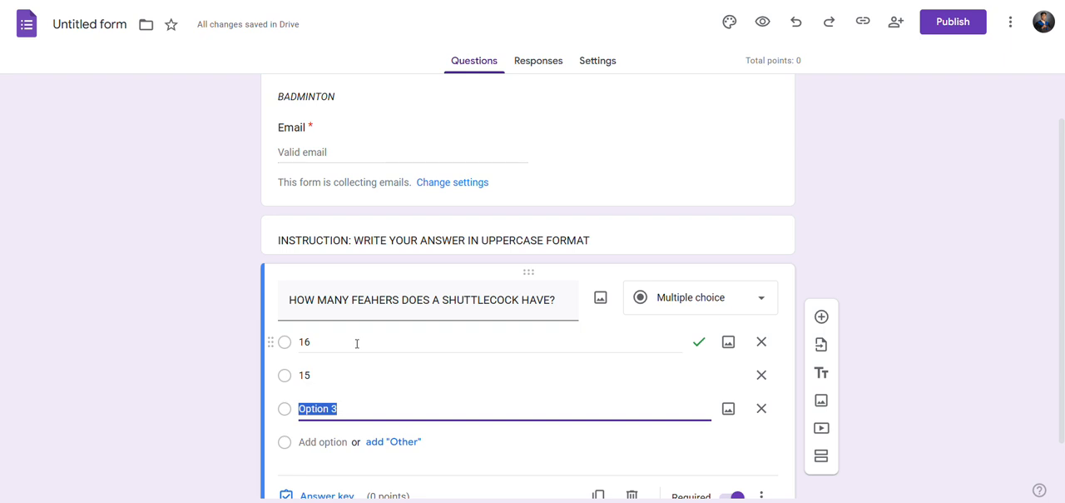
{"action": "type", "text": "12"}
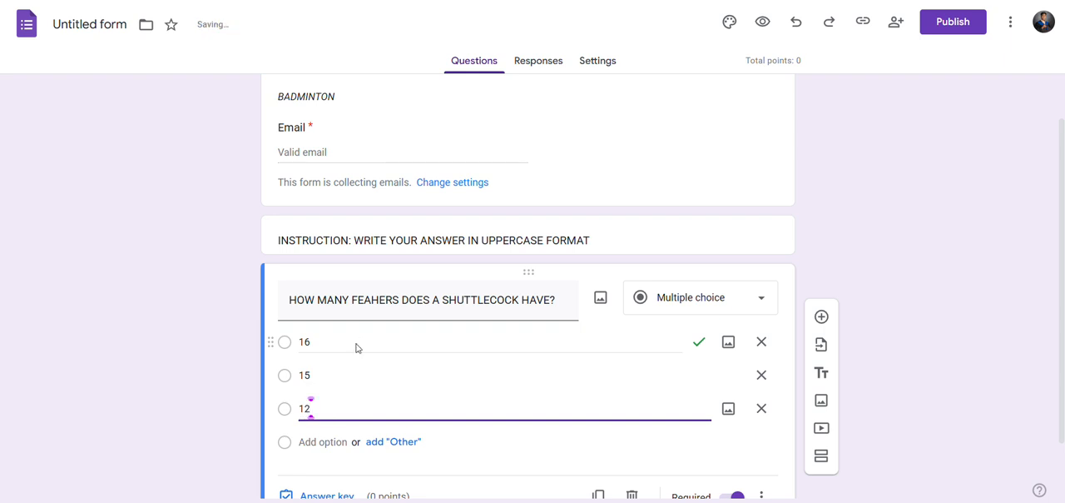
{"action": "key", "text": "Return"}
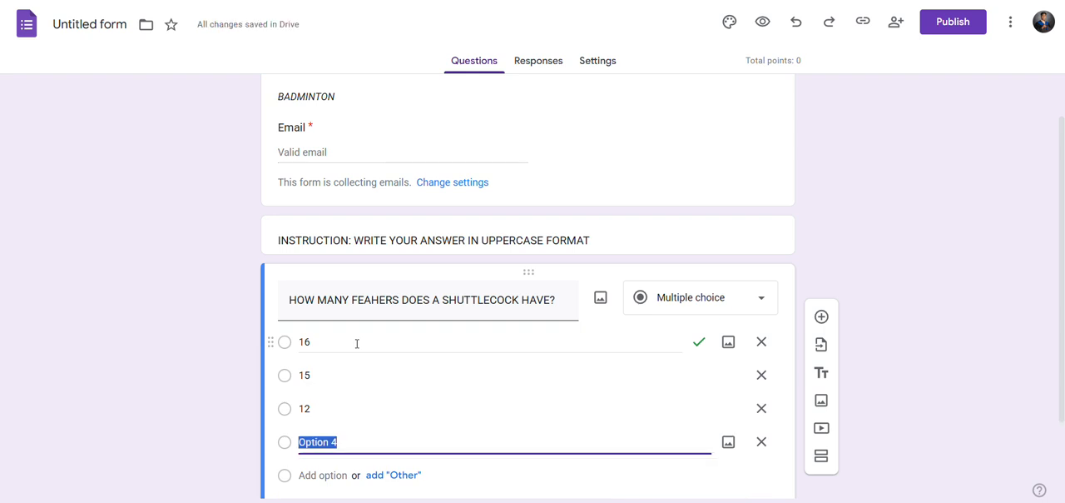
{"action": "type", "text": "13"}
{"action": "scroll", "coordinate": [613, 388], "scroll_direction": "down", "scroll_amount": 1}
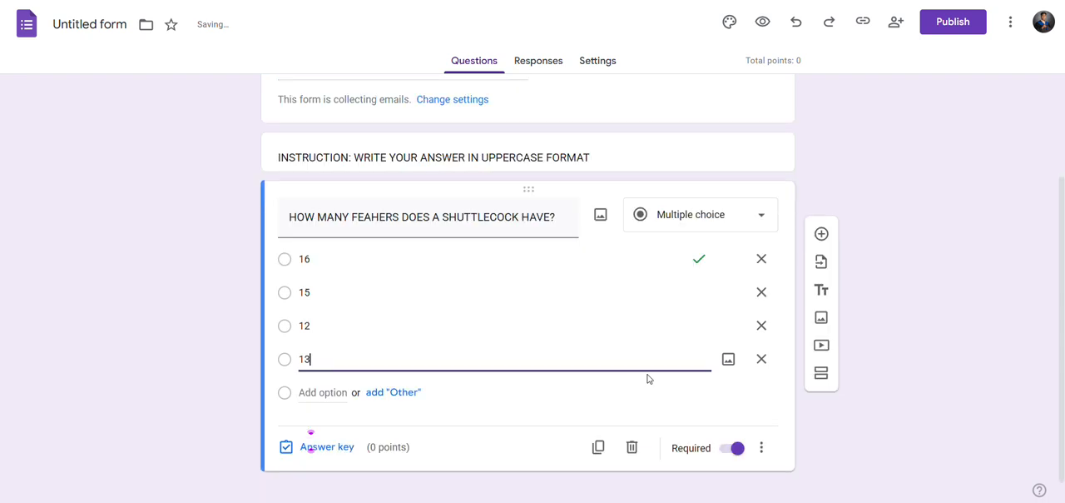
{"action": "left_click", "coordinate": [828, 451]}
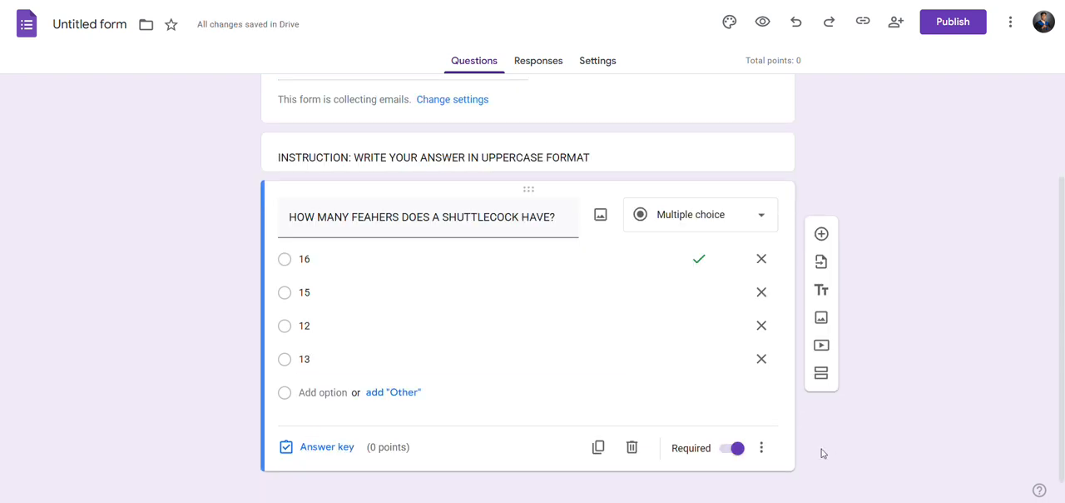
Set the shuttlecock question's value to 1 point in its answer key, keeping 16 as the correct answer.
{"action": "left_click", "coordinate": [343, 447]}
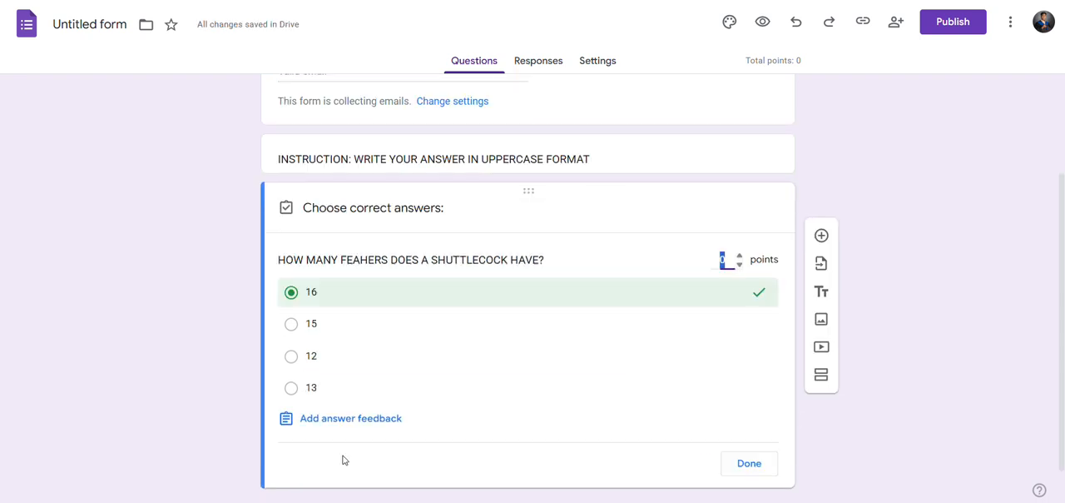
{"action": "left_click", "coordinate": [187, 326]}
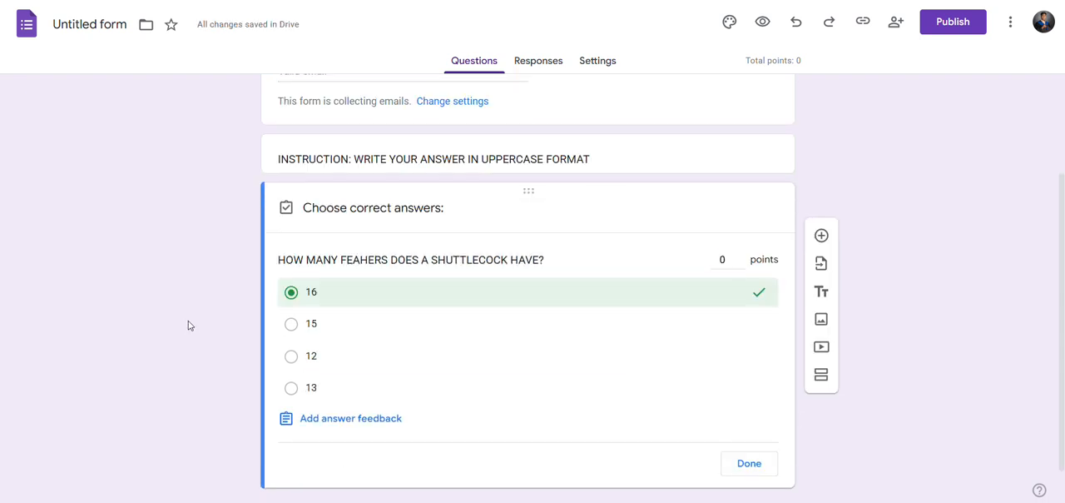
{"action": "left_click", "coordinate": [740, 256]}
{"action": "left_click", "coordinate": [749, 464]}
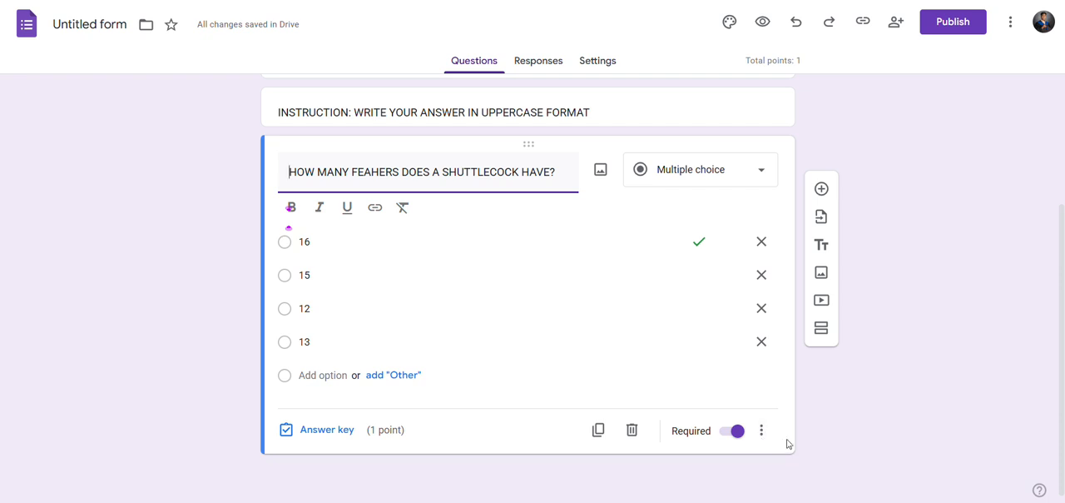
Add a new question below the shuttlecock question and set its type to Paragraph.
{"action": "left_click", "coordinate": [830, 189]}
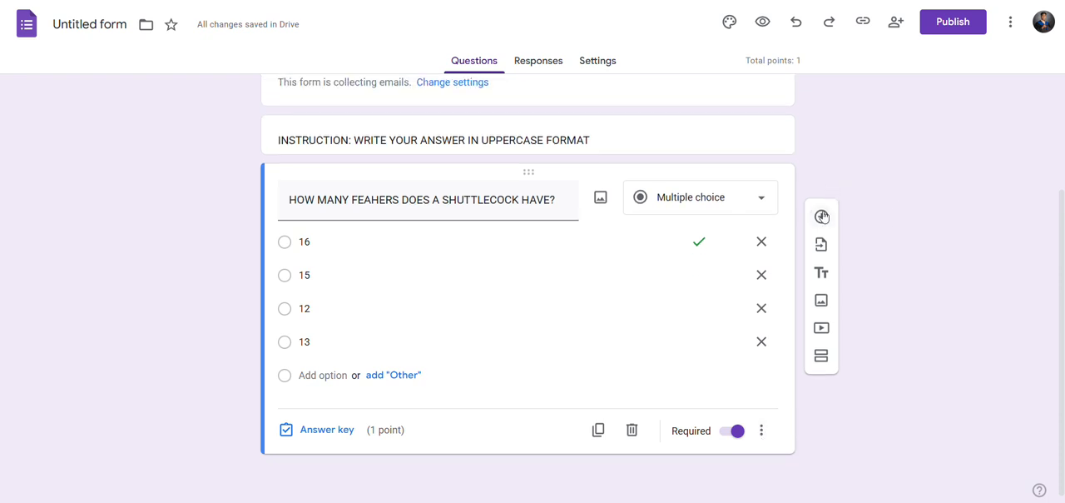
{"action": "left_click", "coordinate": [823, 216]}
{"action": "scroll", "coordinate": [376, 452], "scroll_direction": "down", "scroll_amount": 2}
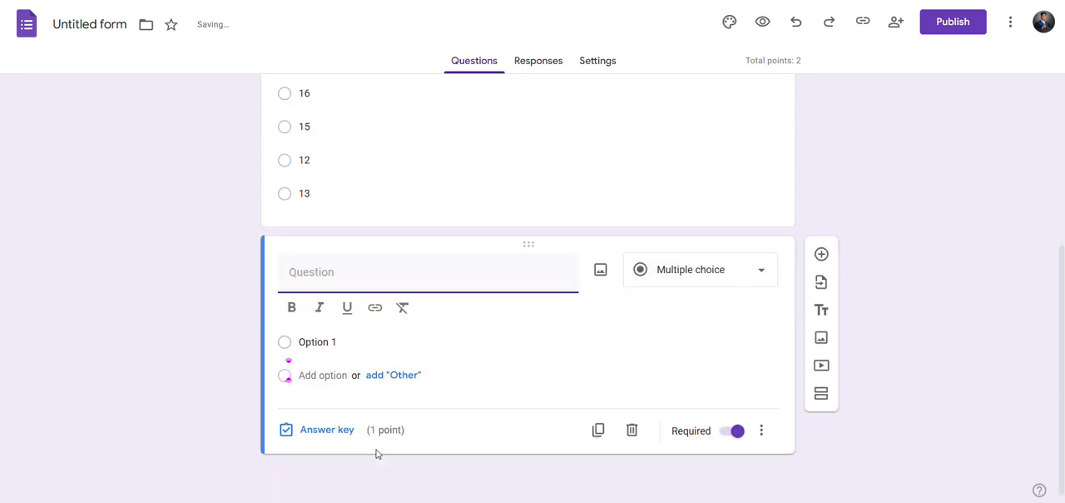
{"action": "left_click", "coordinate": [679, 273]}
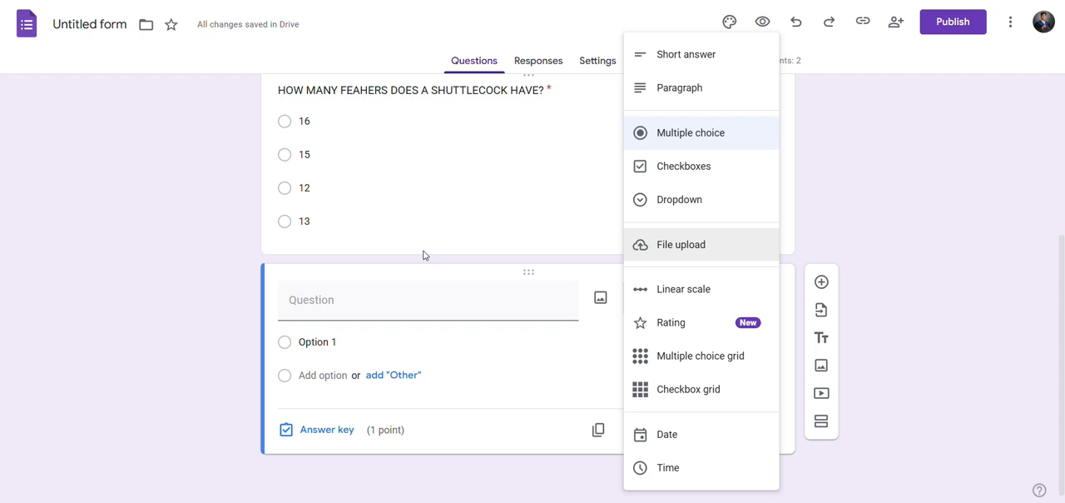
{"action": "left_click", "coordinate": [671, 88]}
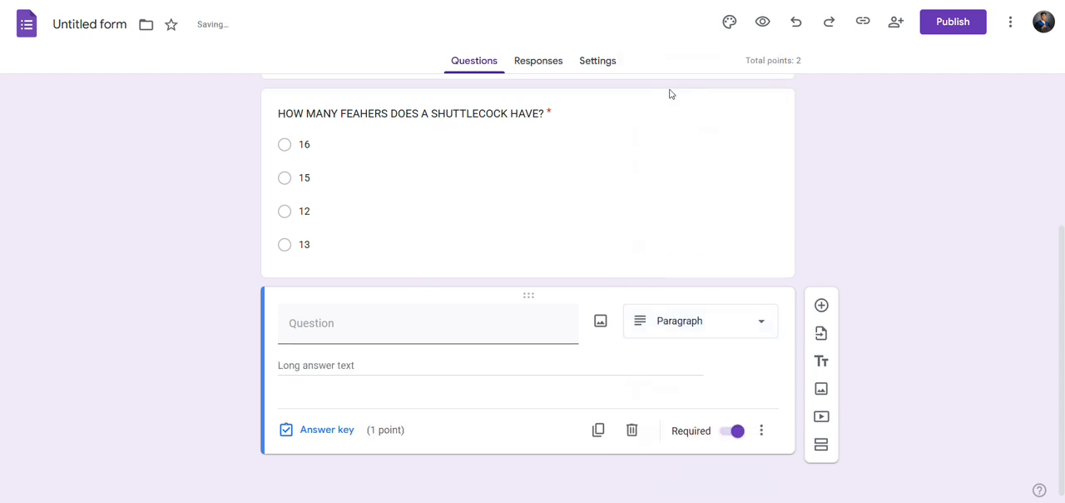
Switch the new question's type to Short answer and back to Paragraph.
{"action": "left_click", "coordinate": [744, 341]}
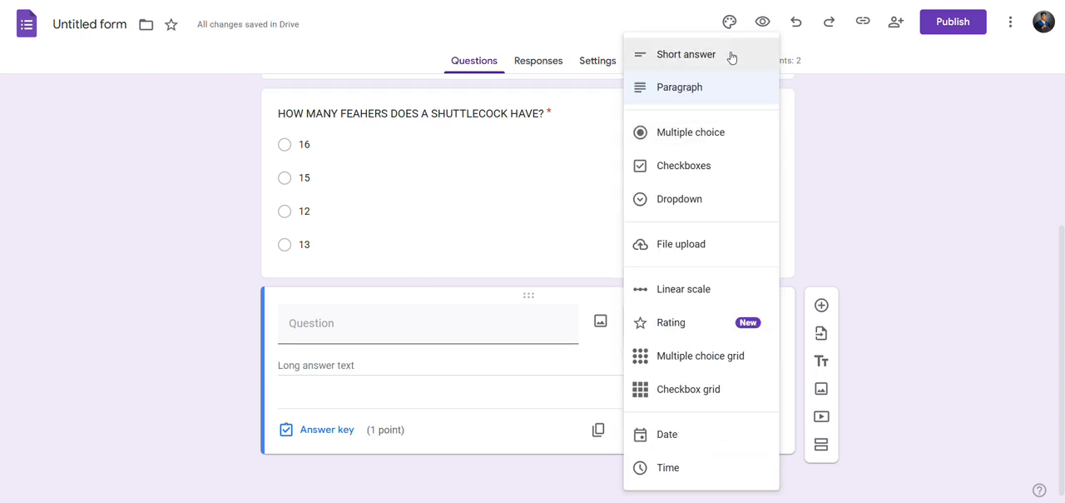
{"action": "left_click", "coordinate": [730, 55]}
{"action": "left_click", "coordinate": [696, 322]}
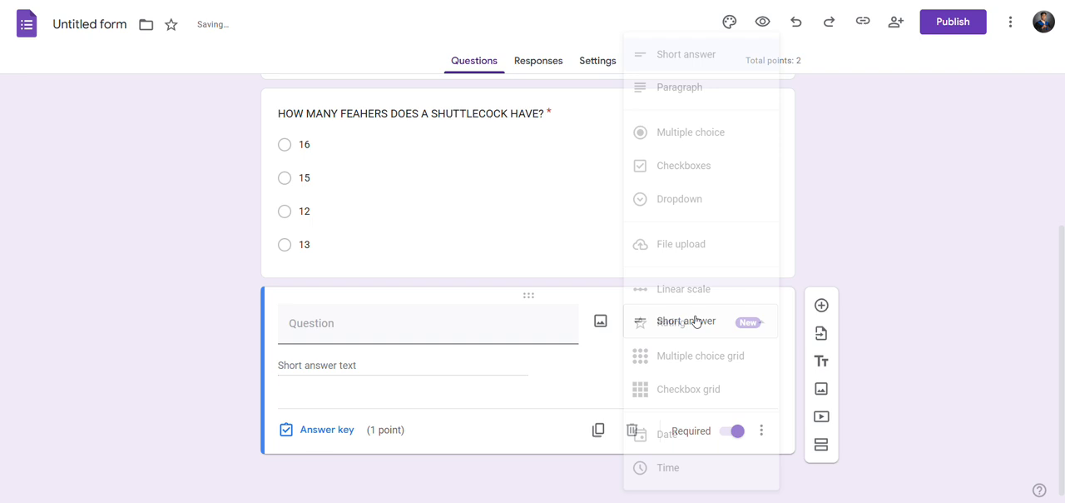
{"action": "left_click", "coordinate": [692, 88]}
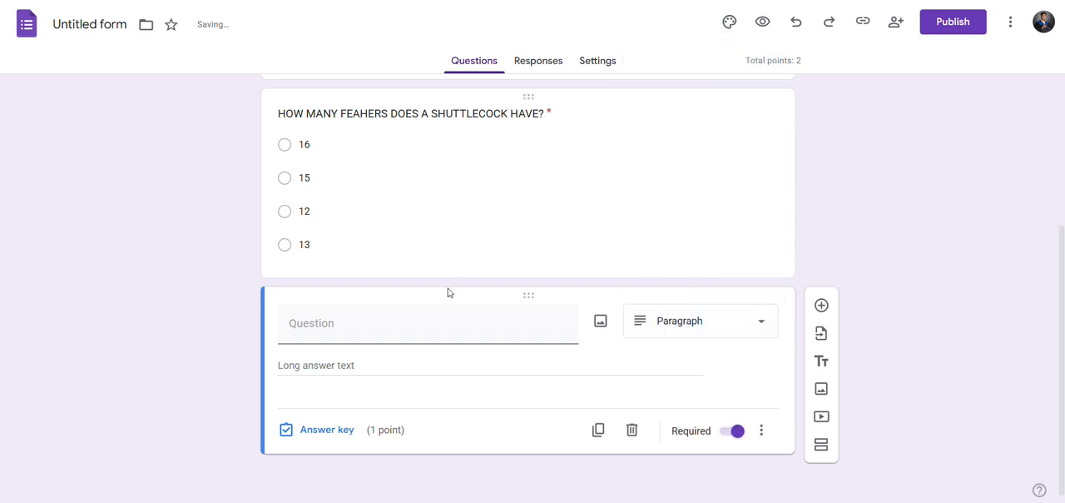
Check the feedback and points settings of the new paragraph question and close them.
{"action": "left_click", "coordinate": [357, 431]}
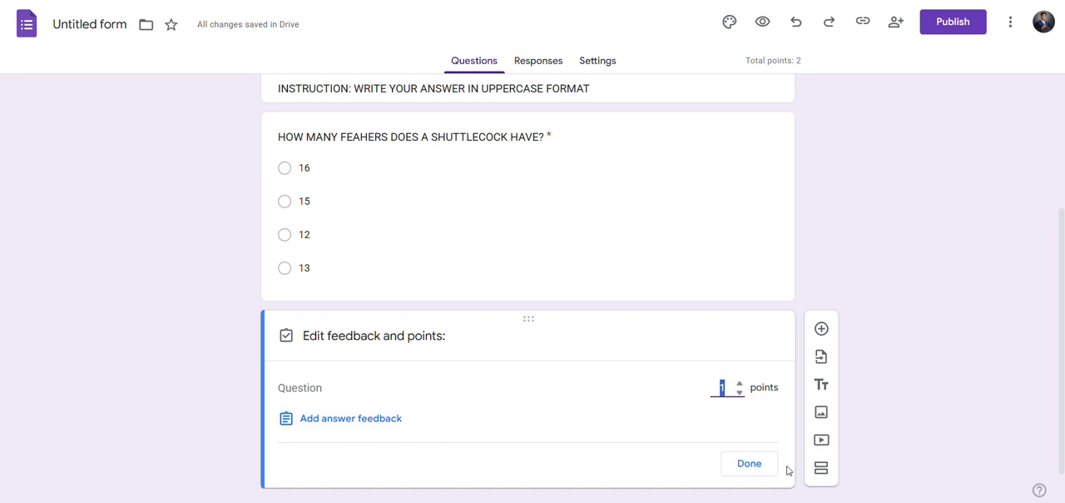
{"action": "left_click", "coordinate": [761, 468]}
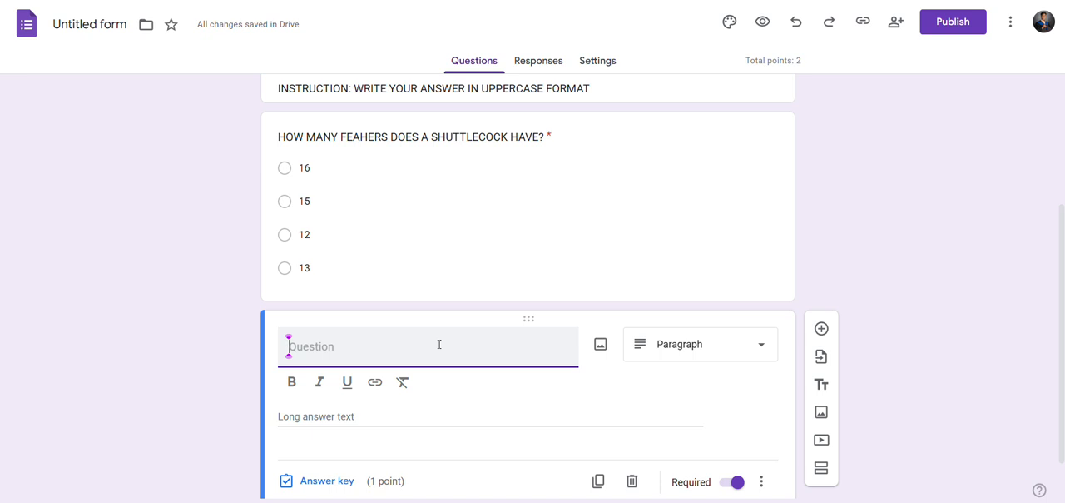
{"action": "scroll", "coordinate": [690, 261], "scroll_direction": "down", "scroll_amount": 1}
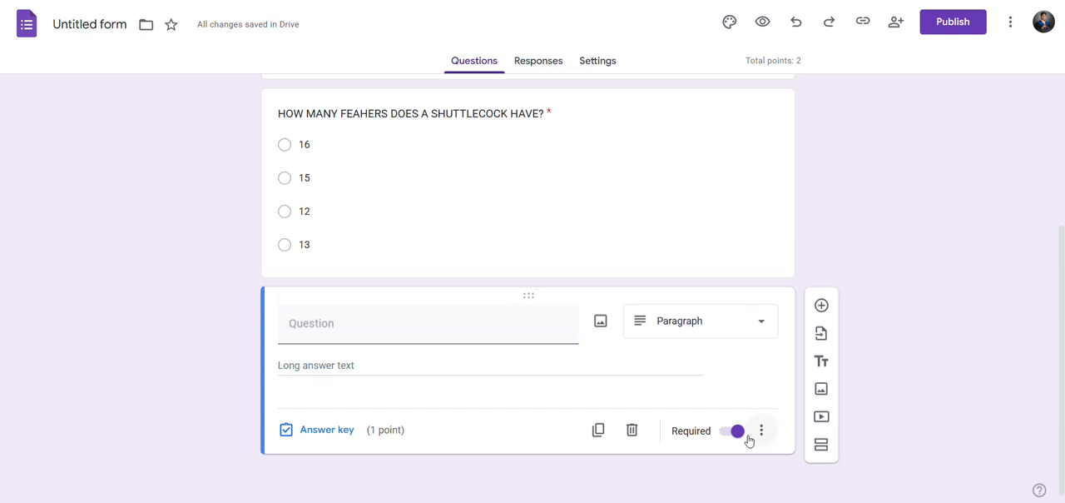
{"action": "left_click", "coordinate": [716, 320]}
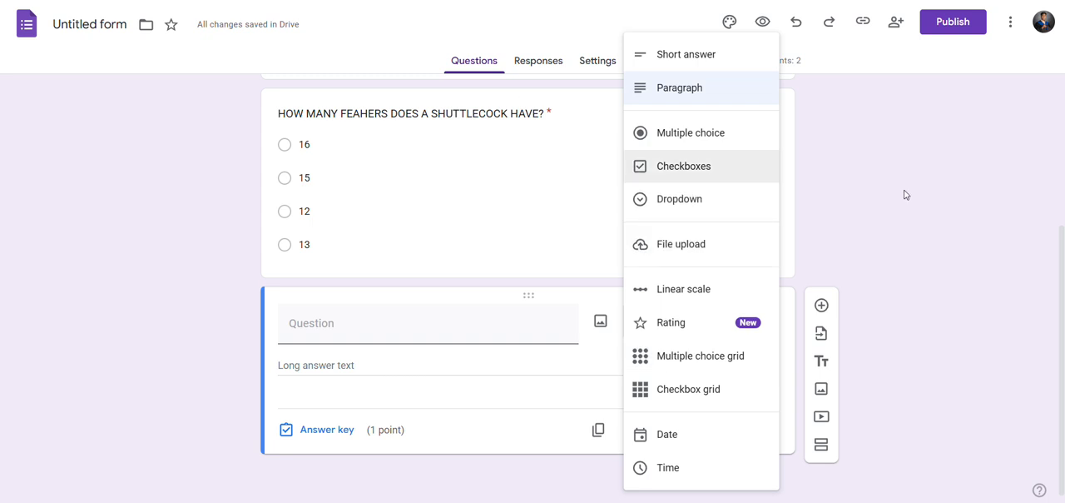
{"action": "left_click", "coordinate": [840, 236]}
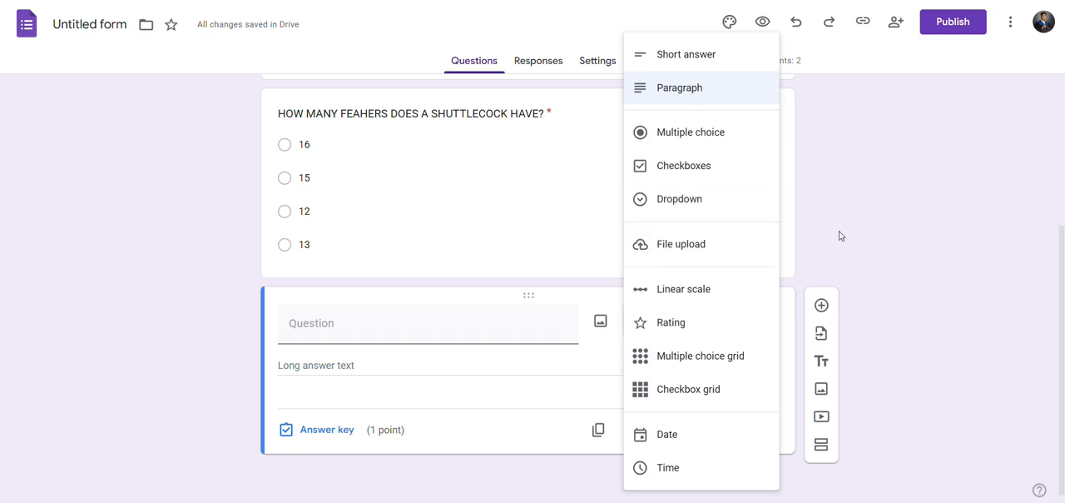
{"action": "left_click", "coordinate": [432, 308]}
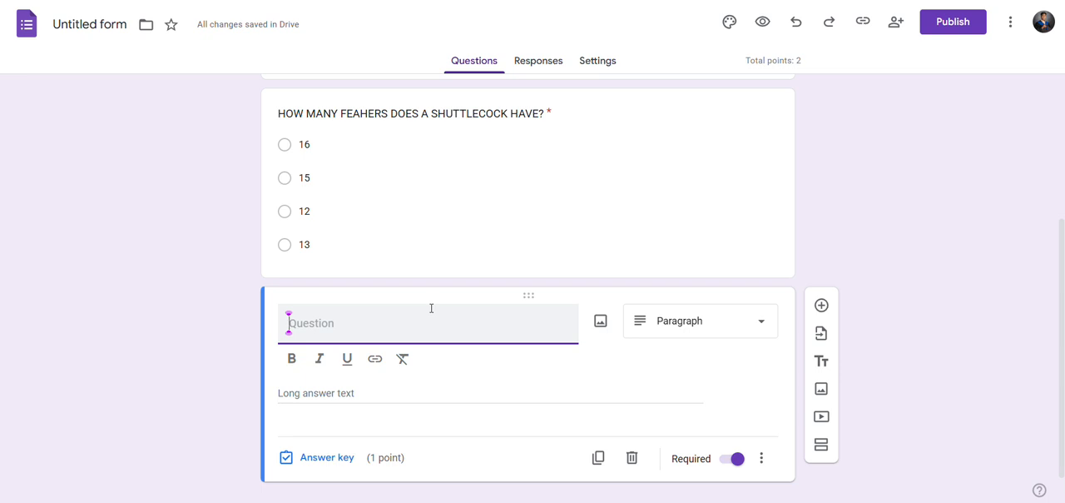
{"action": "left_click", "coordinate": [477, 3]}
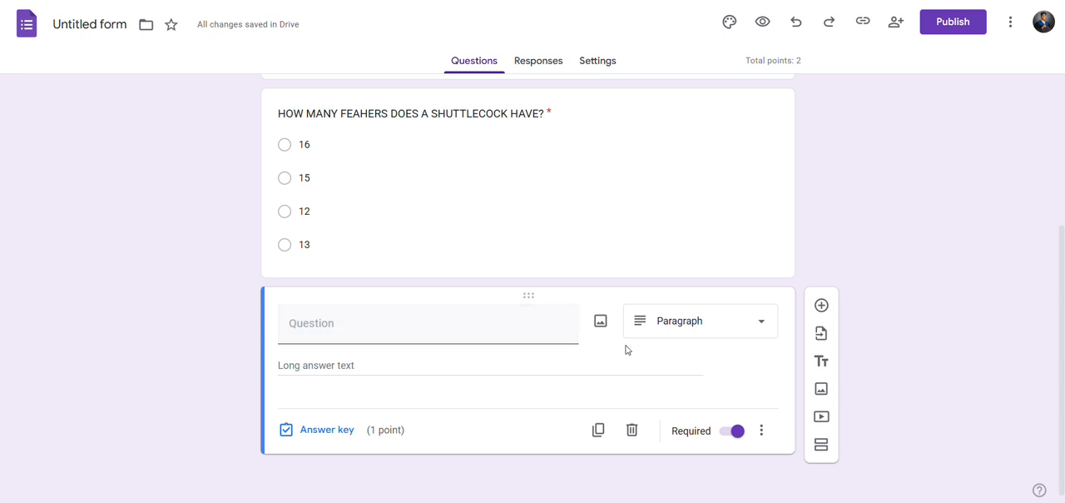
{"action": "left_click", "coordinate": [442, 338]}
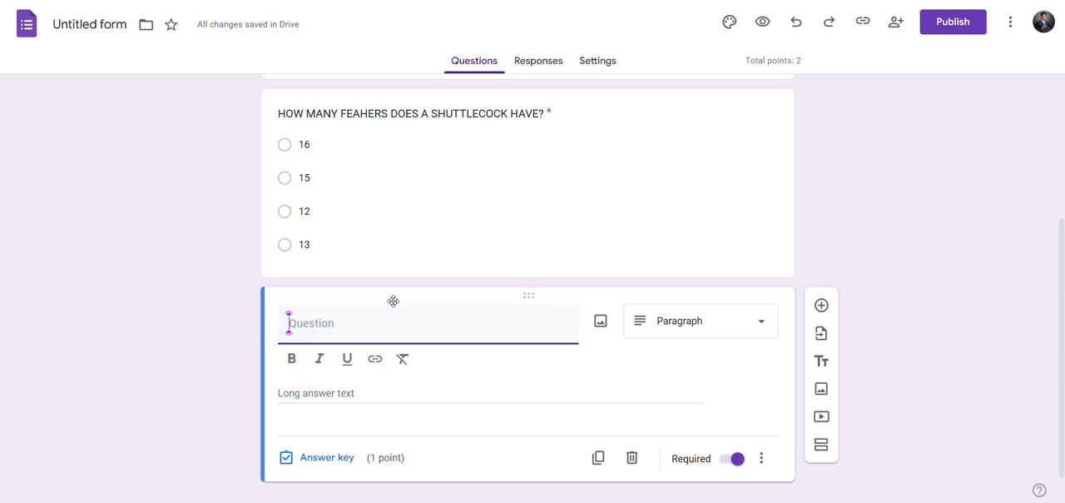
{"action": "scroll", "coordinate": [419, 395], "scroll_direction": "down", "scroll_amount": 1}
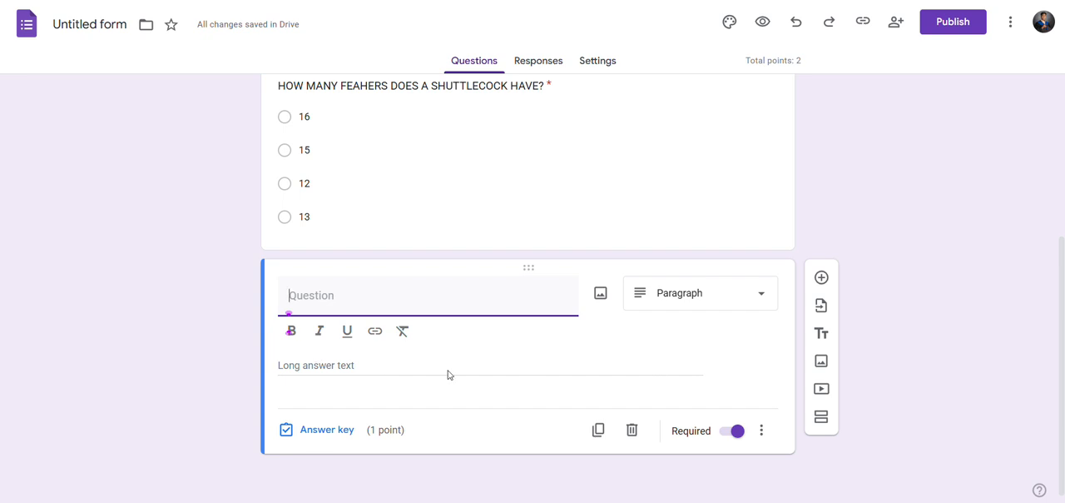
{"action": "left_click", "coordinate": [325, 377]}
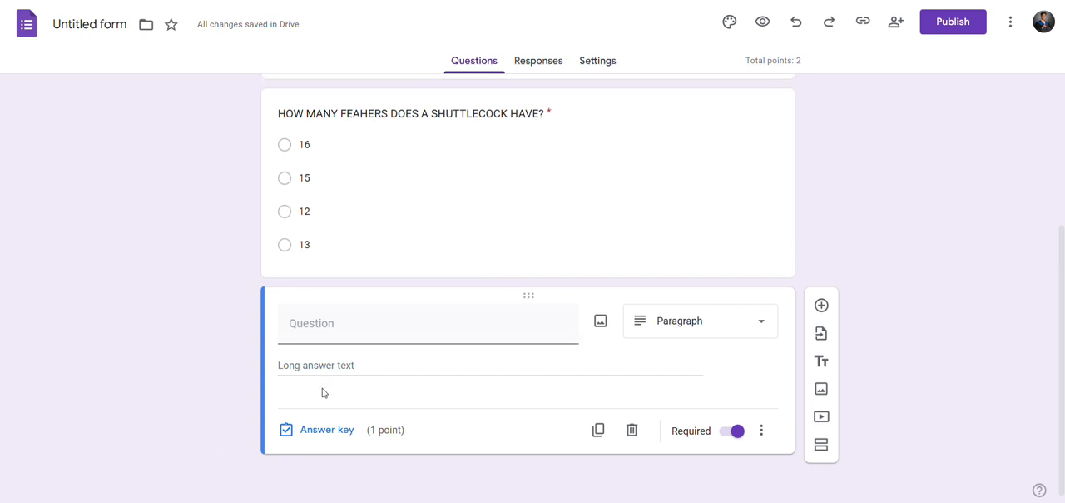
{"action": "left_click", "coordinate": [466, 318]}
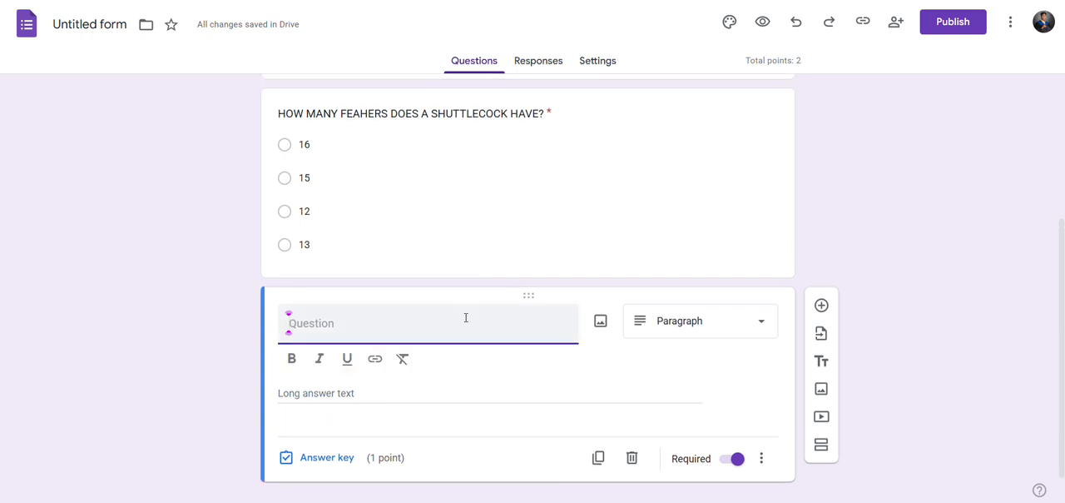
{"action": "left_click", "coordinate": [754, 321]}
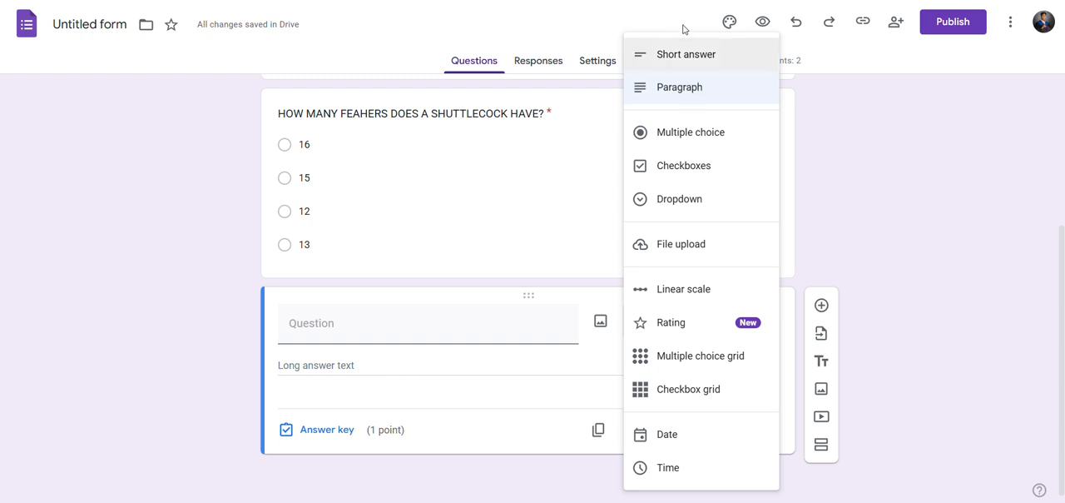
{"action": "left_click", "coordinate": [819, 191]}
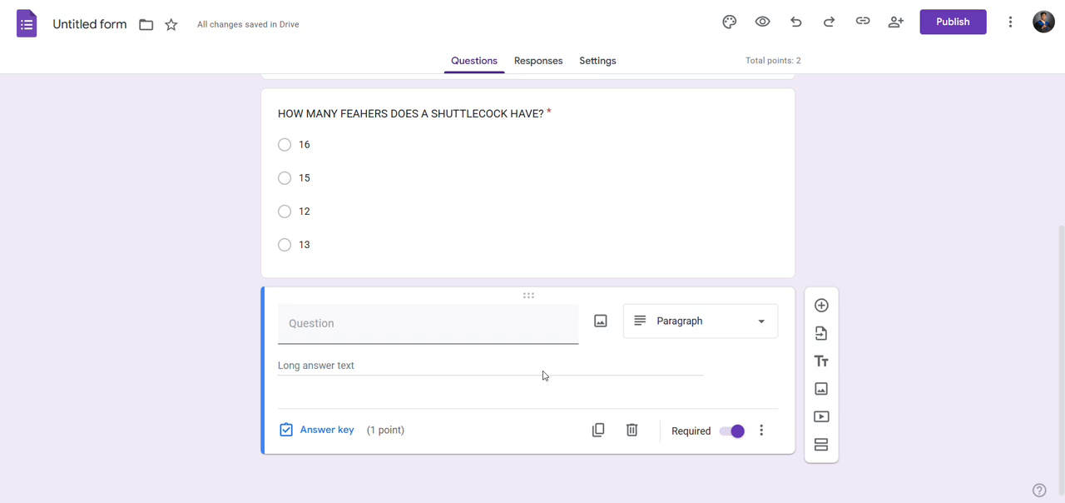
{"action": "scroll", "coordinate": [542, 376], "scroll_direction": "up", "scroll_amount": 3}
{"action": "scroll", "coordinate": [543, 375], "scroll_direction": "down", "scroll_amount": 1}
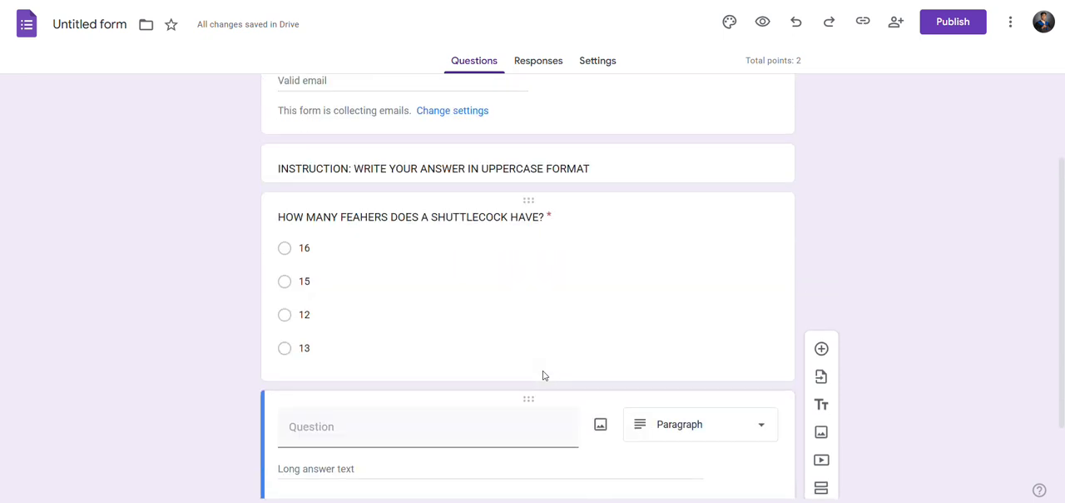
{"action": "scroll", "coordinate": [545, 367], "scroll_direction": "up", "scroll_amount": 2}
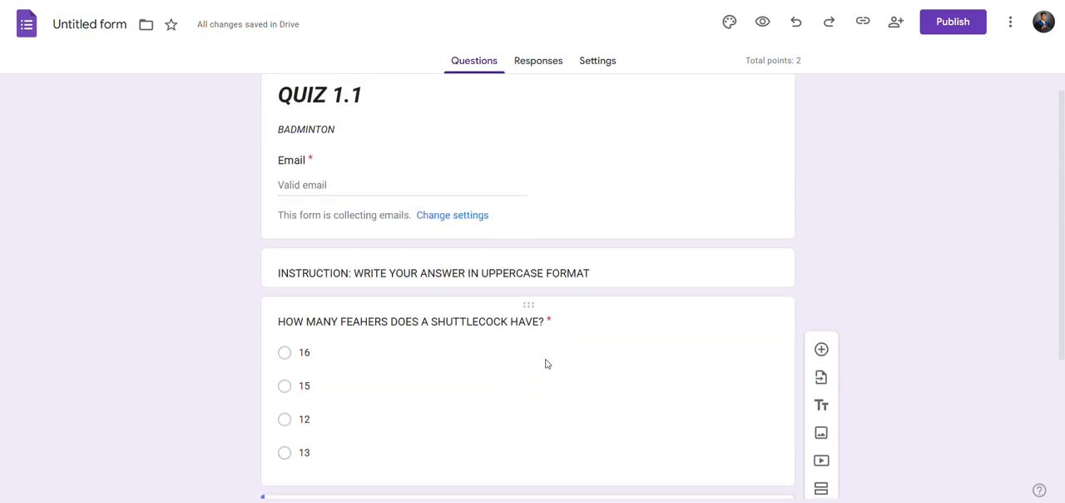
{"action": "scroll", "coordinate": [773, 230], "scroll_direction": "down", "scroll_amount": 2}
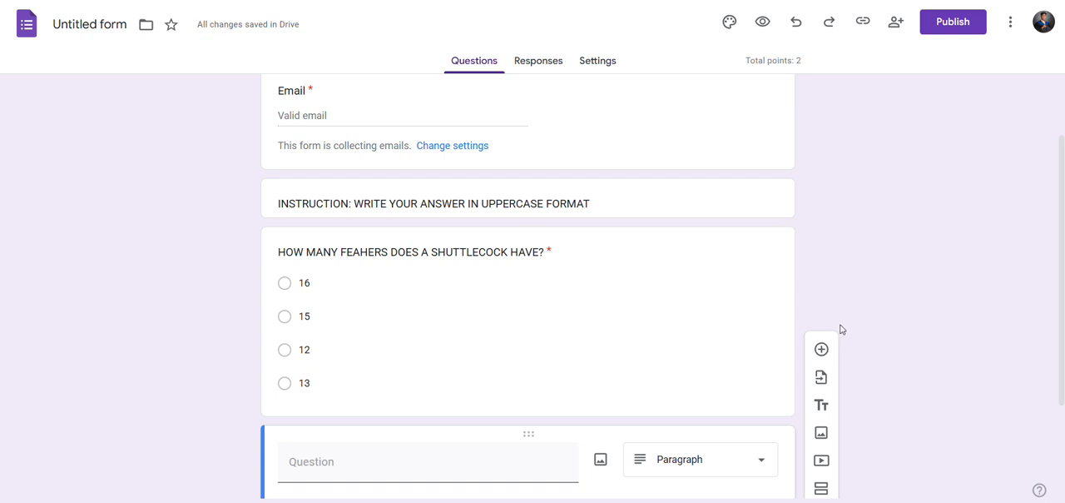
{"action": "left_click", "coordinate": [787, 223]}
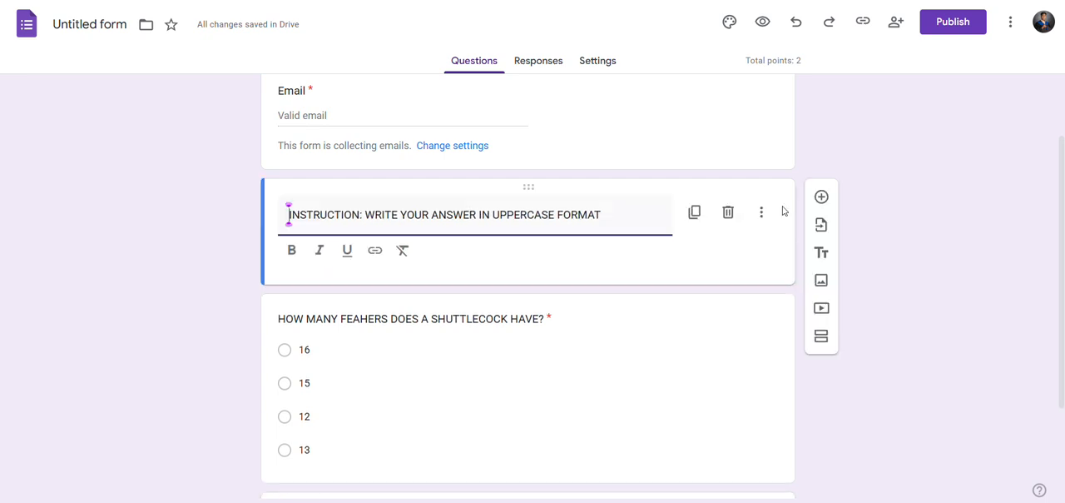
{"action": "left_click", "coordinate": [778, 260]}
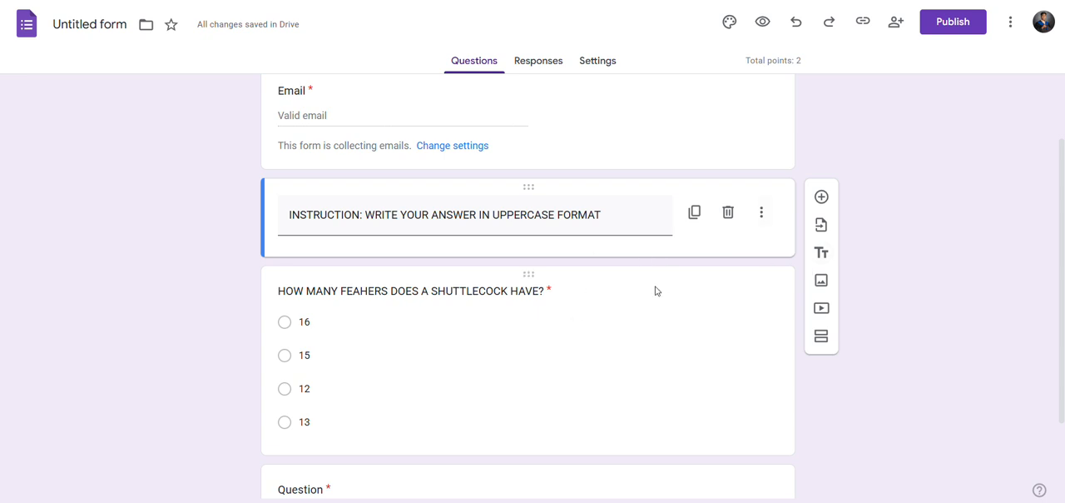
{"action": "scroll", "coordinate": [639, 190], "scroll_direction": "down", "scroll_amount": 1}
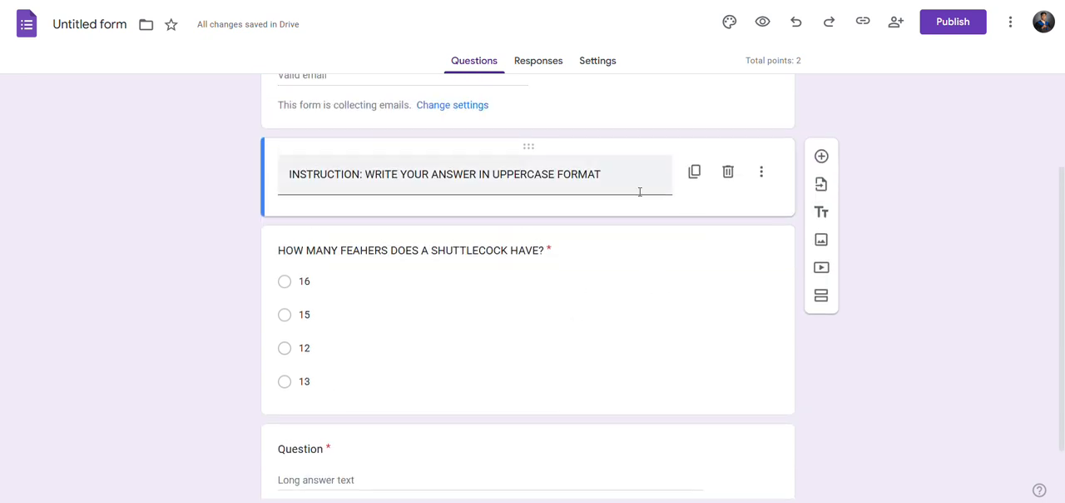
Add a new question after the shuttlecock question and move it directly below the instruction block.
{"action": "left_click", "coordinate": [792, 265]}
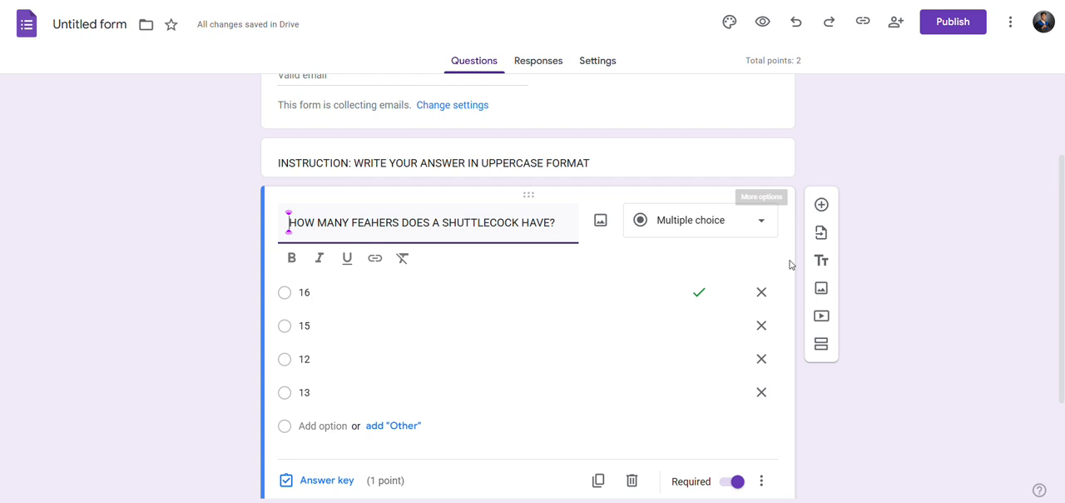
{"action": "left_click", "coordinate": [825, 208]}
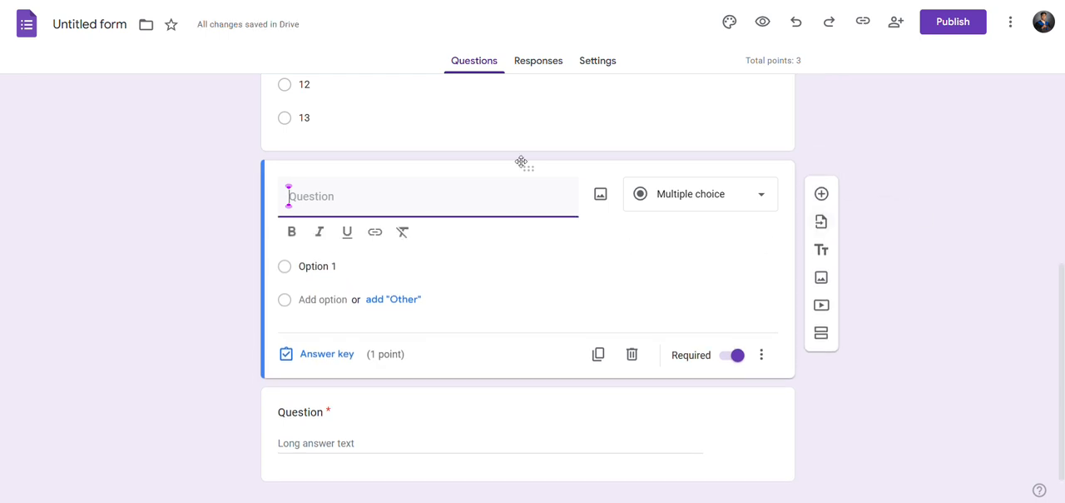
{"action": "scroll", "coordinate": [523, 171], "scroll_direction": "up", "scroll_amount": 2}
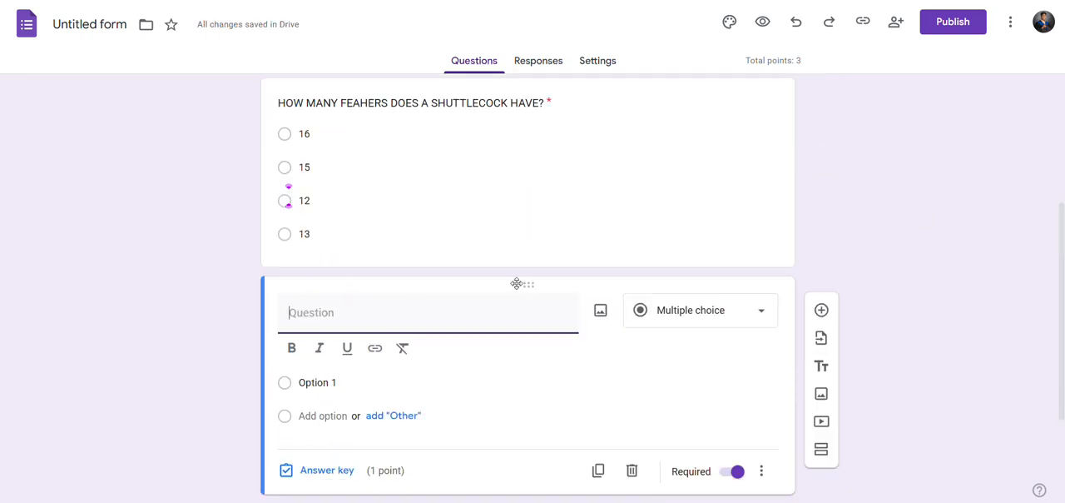
{"action": "left_click_drag", "start_coordinate": [526, 279], "coordinate": [509, 316]}
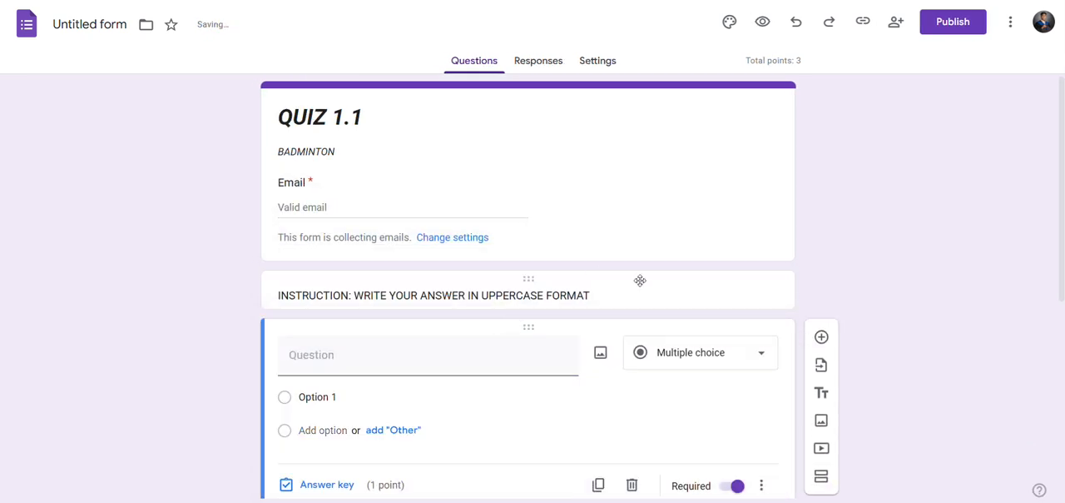
Set the type of the new question below the instruction block to Short answer.
{"action": "scroll", "coordinate": [637, 280], "scroll_direction": "down", "scroll_amount": 2}
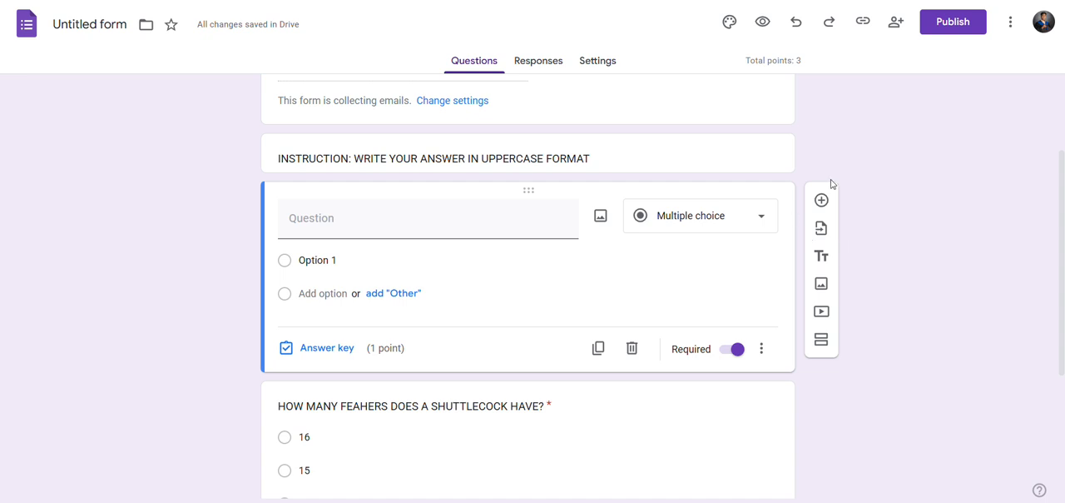
{"action": "left_click", "coordinate": [761, 219]}
{"action": "left_click", "coordinate": [708, 56]}
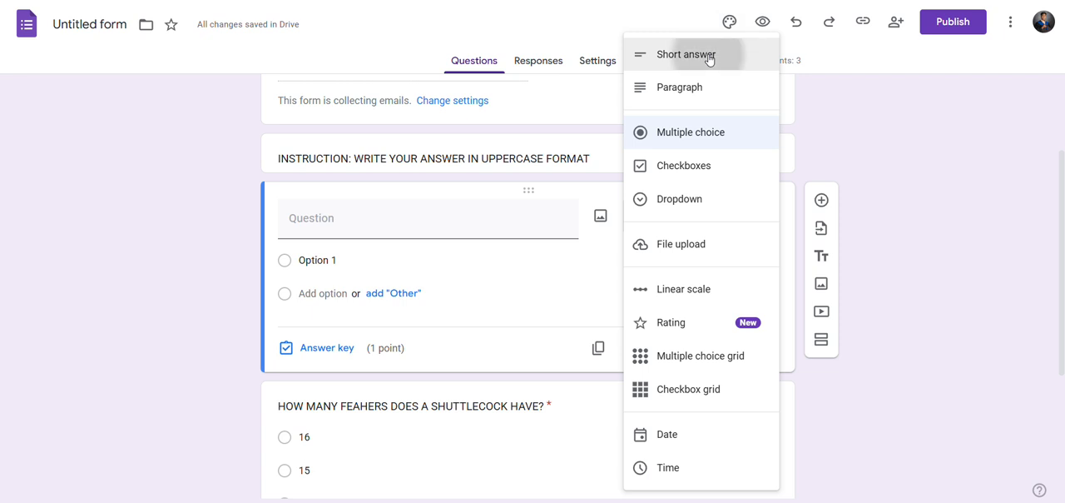
Enter "NAME: (LAST, FIRST, MIDDLE INITIAL)" as the short-answer question's text.
{"action": "left_click", "coordinate": [375, 219]}
{"action": "type", "text": "n"}
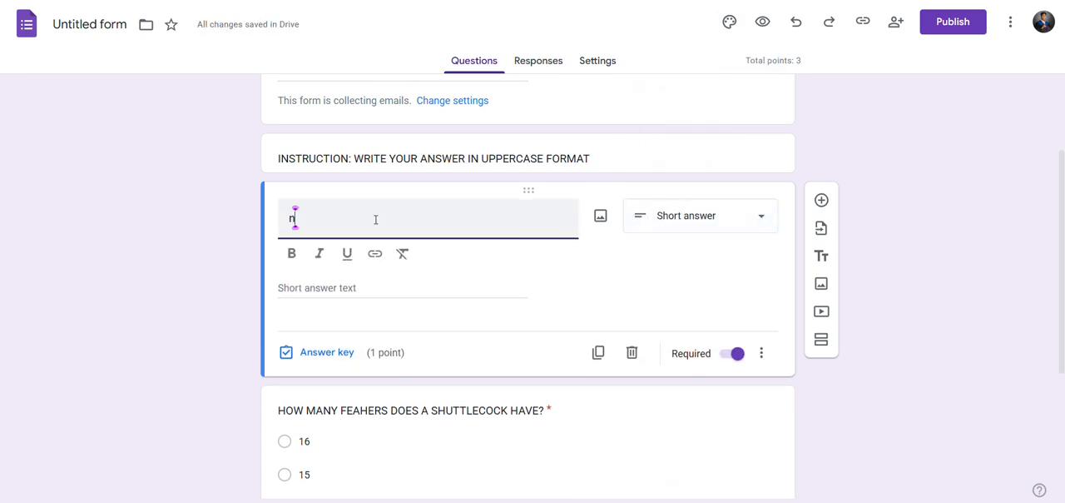
{"action": "type", "text": "a"}
{"action": "key", "text": "BackSpace"}
{"action": "key", "text": "BackSpace"}
{"action": "type", "text": "NAME"}
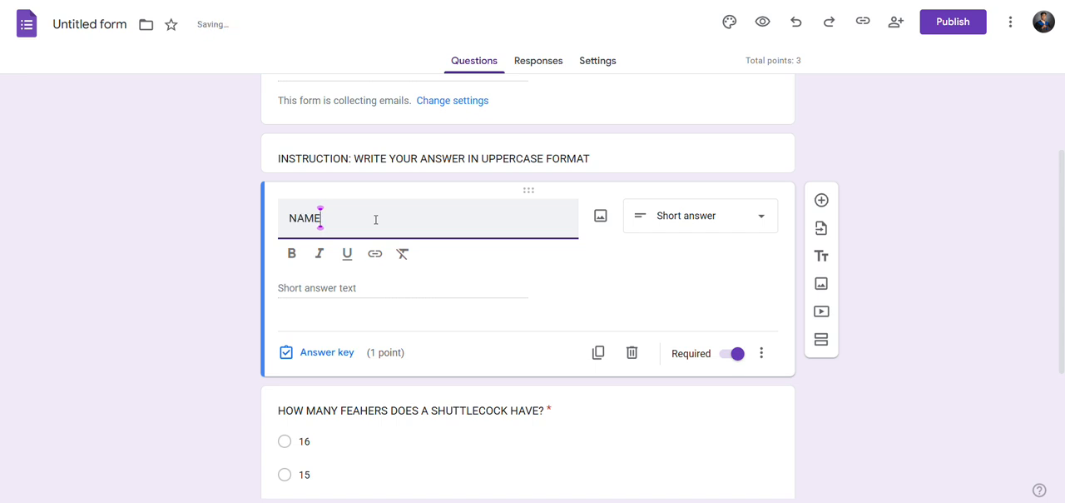
{"action": "type", "text": ":"}
{"action": "type", "text": " ("}
{"action": "type", "text": "lAST"}
{"action": "key", "text": "BackSpace"}
{"action": "key", "text": "BackSpace"}
{"action": "key", "text": "BackSpace"}
{"action": "key", "text": "BackSpace"}
{"action": "type", "text": "LAT,"}
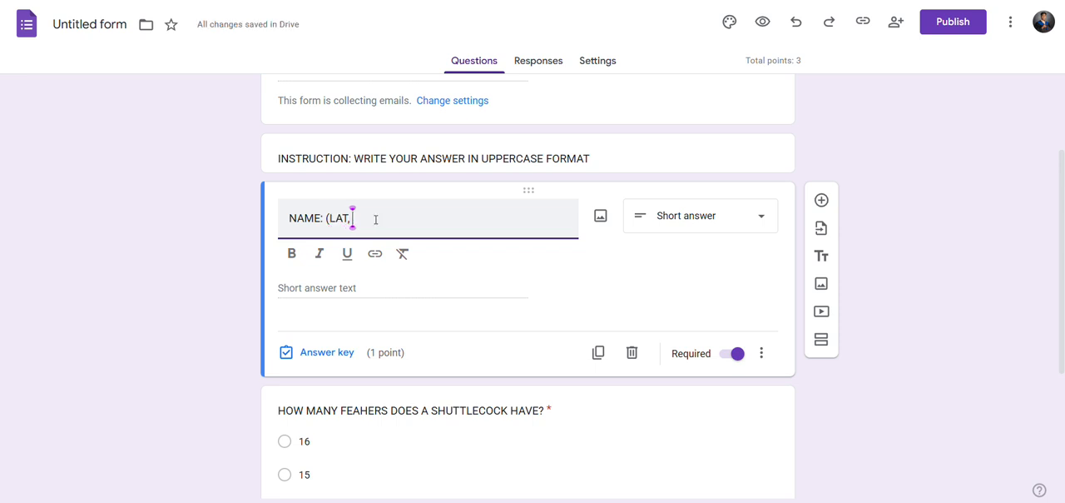
{"action": "key", "text": "BackSpace"}
{"action": "key", "text": "BackSpace"}
{"action": "type", "text": "ST, FIRST, MIDDLE INIT"}
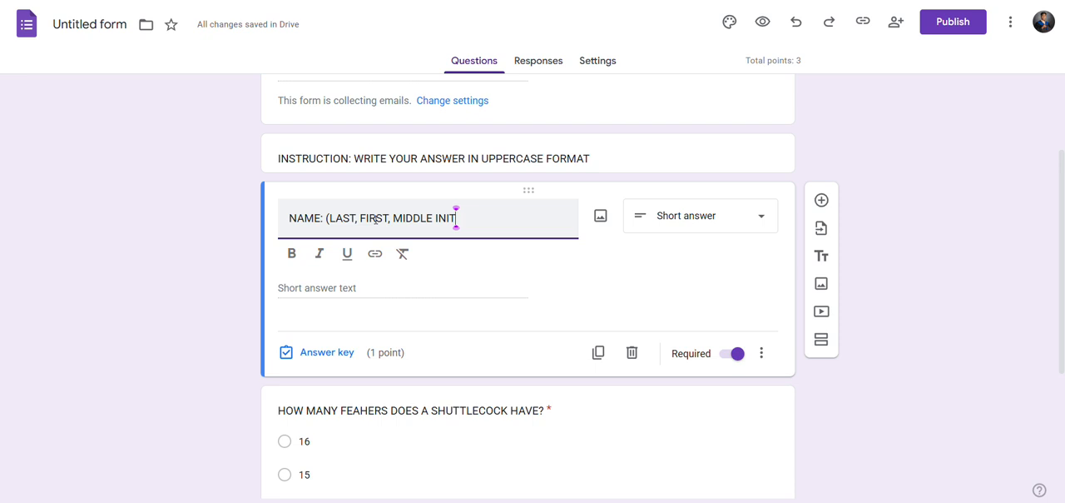
{"action": "type", "text": "IAL)"}
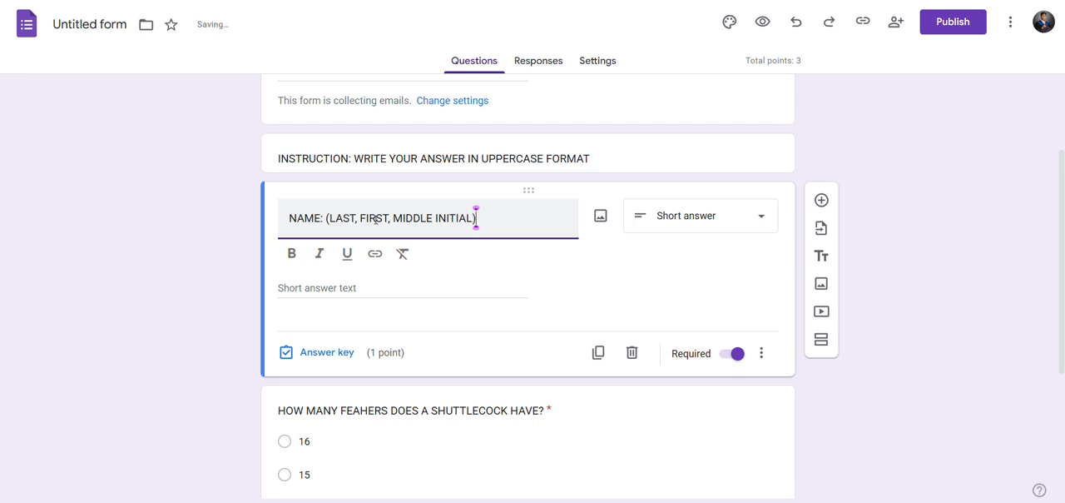
Add a second line to the name question reading "EX:" followed by a sample name in the last, first, middle-initial format.
{"action": "key", "text": "Return"}
{"action": "type", "text": "e"}
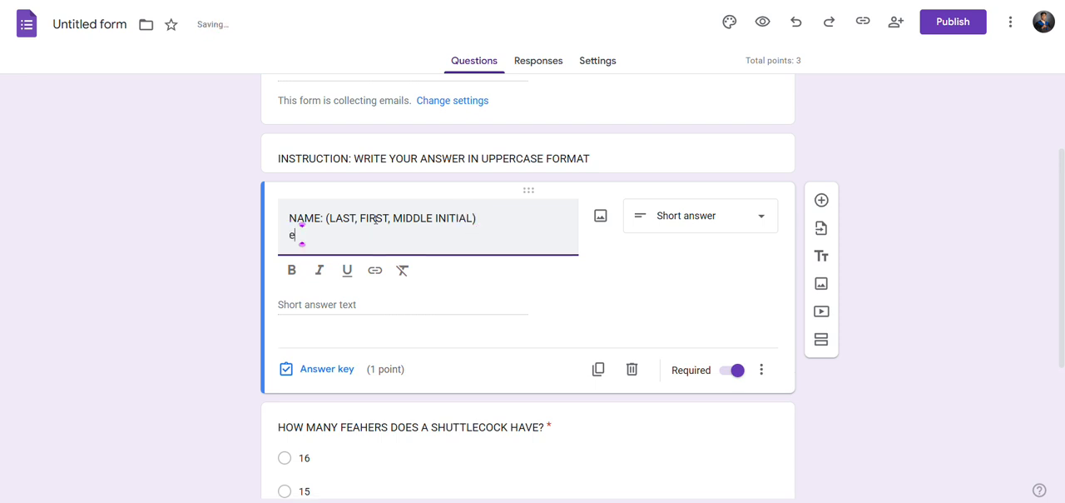
{"action": "key", "text": "BackSpace"}
{"action": "type", "text": "EX: PENDUC"}
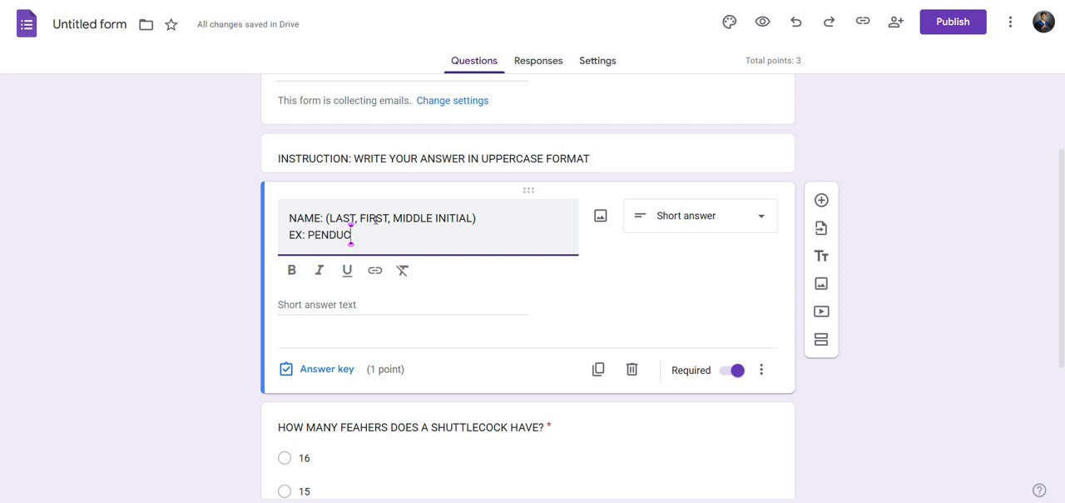
{"action": "type", "text": "O, "}
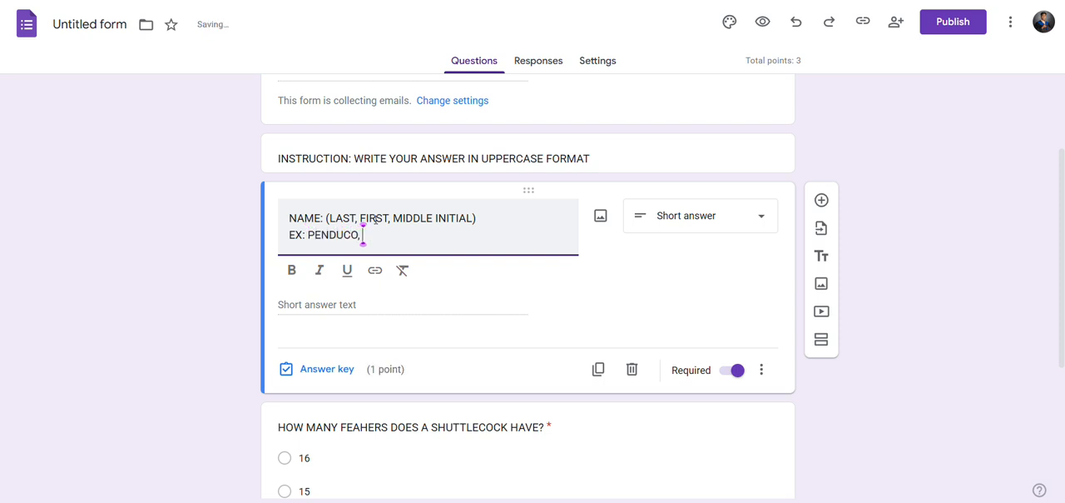
{"action": "type", "text": "PEDRO D."}
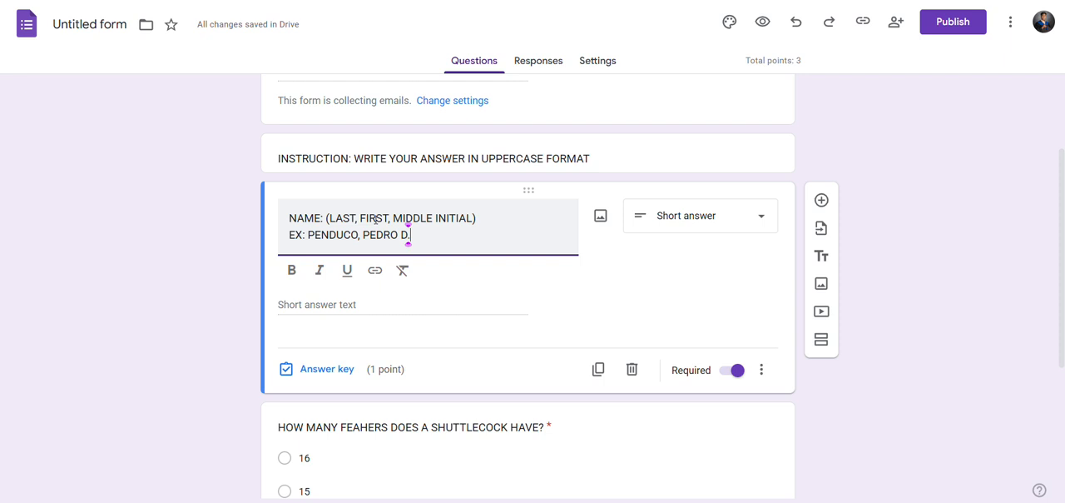
{"action": "type", "text": "P"}
{"action": "key", "text": "BackSpace"}
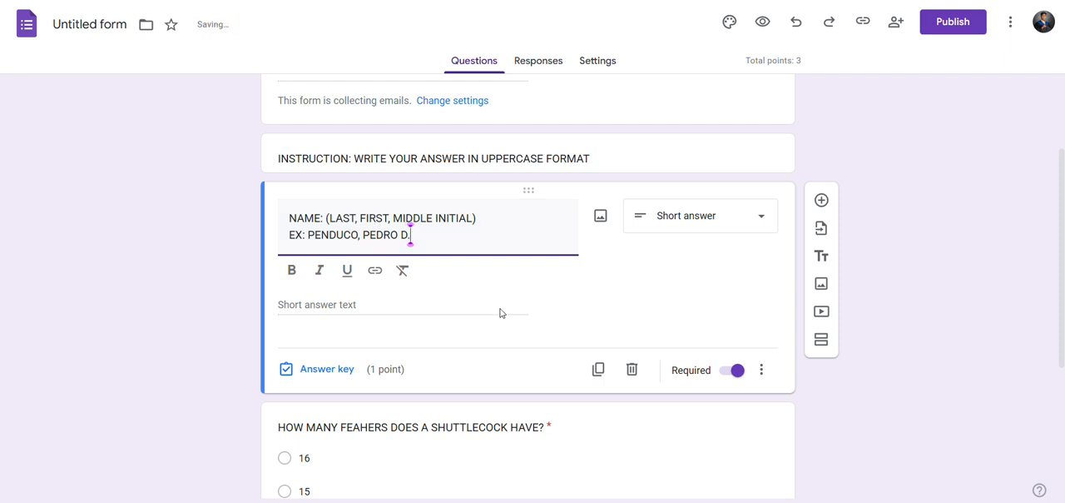
Select the name question below the instruction block for editing.
{"action": "scroll", "coordinate": [500, 313], "scroll_direction": "down", "scroll_amount": 1}
{"action": "left_click", "coordinate": [699, 310]}
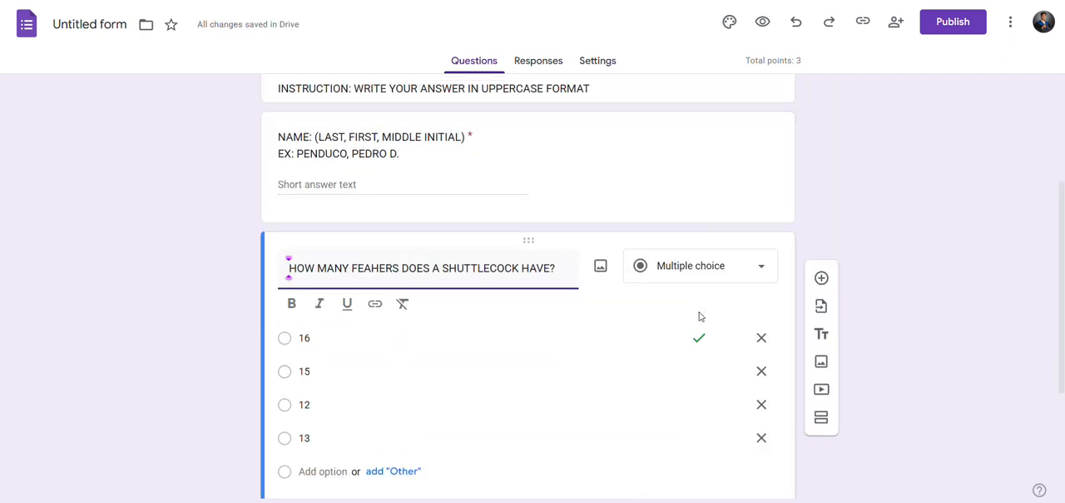
{"action": "left_click", "coordinate": [837, 188]}
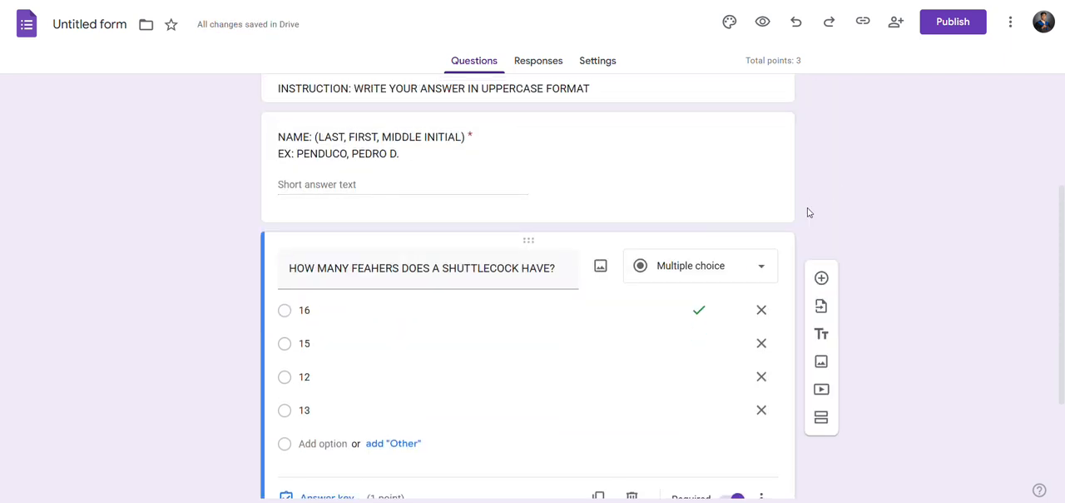
{"action": "left_click", "coordinate": [686, 172]}
{"action": "left_click", "coordinate": [735, 231]}
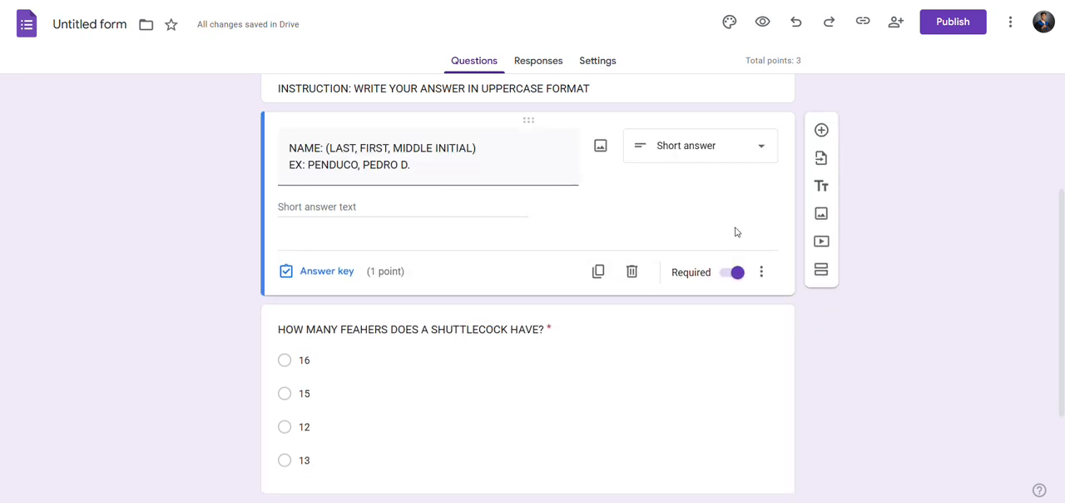